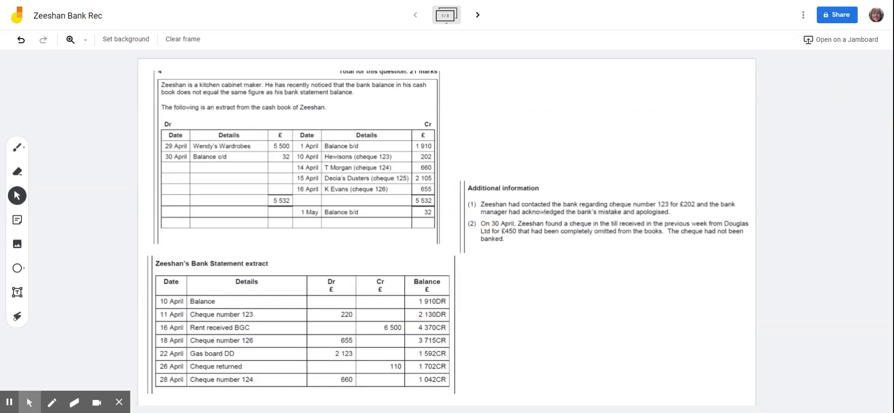
Set the drawing tool to the green pen and underline the bank statement extract heading and the words "cash book" in the question's introduction.
{"action": "key", "text": "p"}
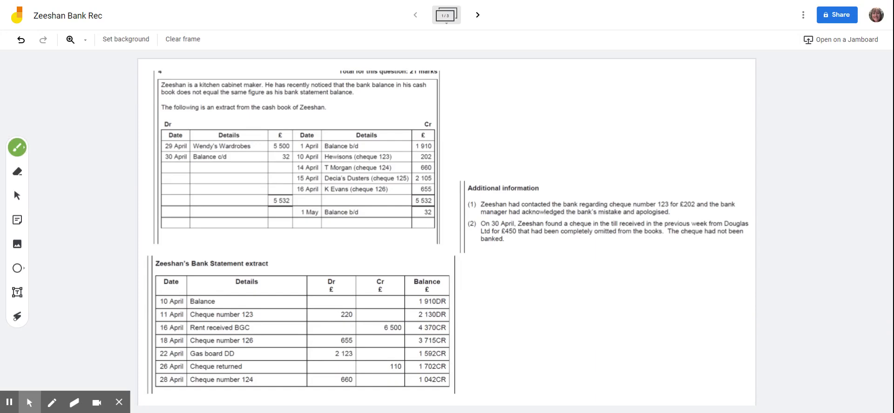
{"action": "left_click", "coordinate": [17, 148]}
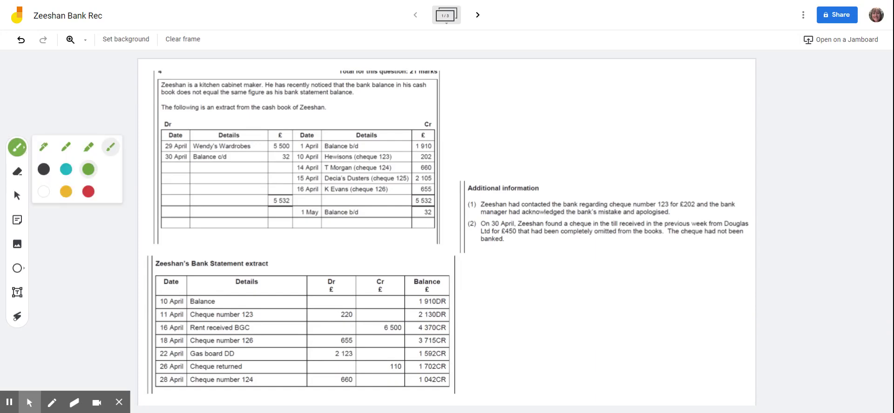
{"action": "left_click", "coordinate": [43, 146]}
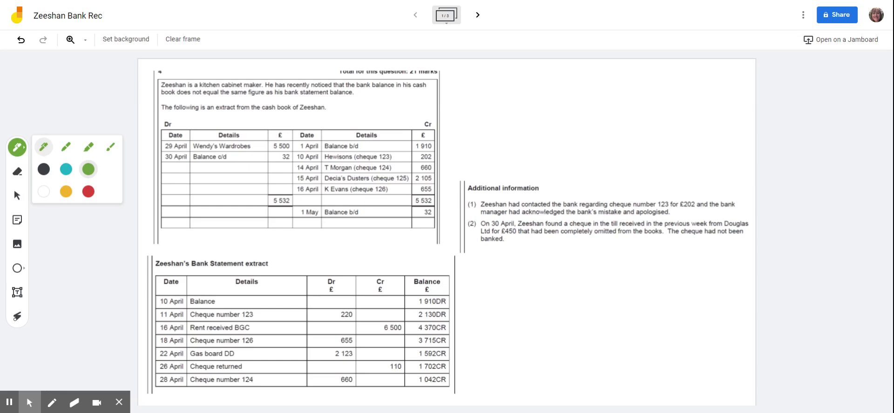
{"action": "left_click_drag", "start_coordinate": [193, 271], "coordinate": [271, 270]}
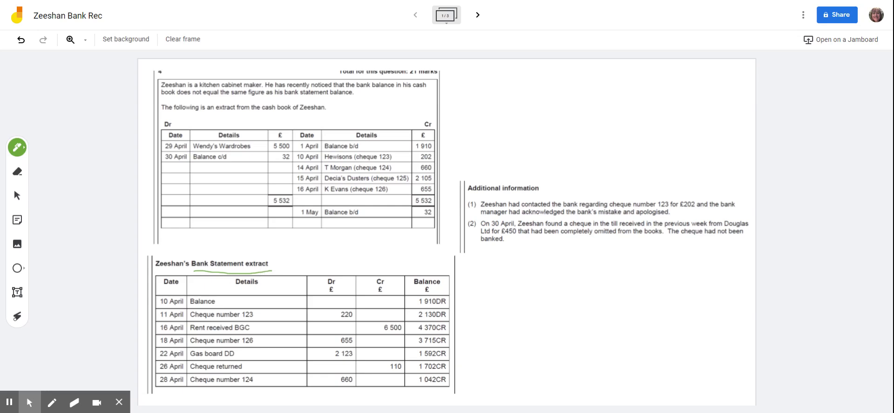
{"action": "left_click_drag", "start_coordinate": [263, 117], "coordinate": [328, 116]}
Handwrite the procedure in the space above the additional information: "Tick", "Update cash book", "Balance cash book", "Bank rec. statement".
{"action": "left_click_drag", "start_coordinate": [487, 68], "coordinate": [487, 82]}
{"action": "mouse_move", "coordinate": [471, 72]}
{"action": "left_mouse_down"}
{"action": "mouse_move", "coordinate": [492, 64]}
{"action": "mouse_move", "coordinate": [503, 83]}
{"action": "mouse_move", "coordinate": [530, 84]}
{"action": "left_mouse_up"}
{"action": "left_click_drag", "start_coordinate": [539, 72], "coordinate": [552, 83]}
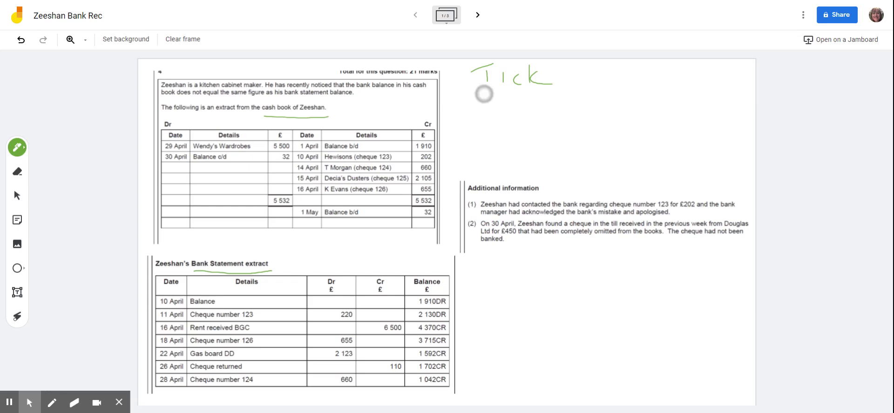
{"action": "mouse_move", "coordinate": [483, 97]}
{"action": "left_mouse_down"}
{"action": "mouse_move", "coordinate": [506, 98]}
{"action": "mouse_move", "coordinate": [506, 113]}
{"action": "mouse_move", "coordinate": [530, 106]}
{"action": "mouse_move", "coordinate": [531, 115]}
{"action": "left_mouse_up"}
{"action": "left_click_drag", "start_coordinate": [553, 110], "coordinate": [555, 120]}
{"action": "mouse_move", "coordinate": [561, 95]}
{"action": "left_mouse_down"}
{"action": "mouse_move", "coordinate": [563, 120]}
{"action": "mouse_move", "coordinate": [571, 105]}
{"action": "left_mouse_up"}
{"action": "mouse_move", "coordinate": [572, 113]}
{"action": "left_mouse_down"}
{"action": "mouse_move", "coordinate": [704, 112]}
{"action": "mouse_move", "coordinate": [722, 125]}
{"action": "mouse_move", "coordinate": [744, 124]}
{"action": "left_mouse_up"}
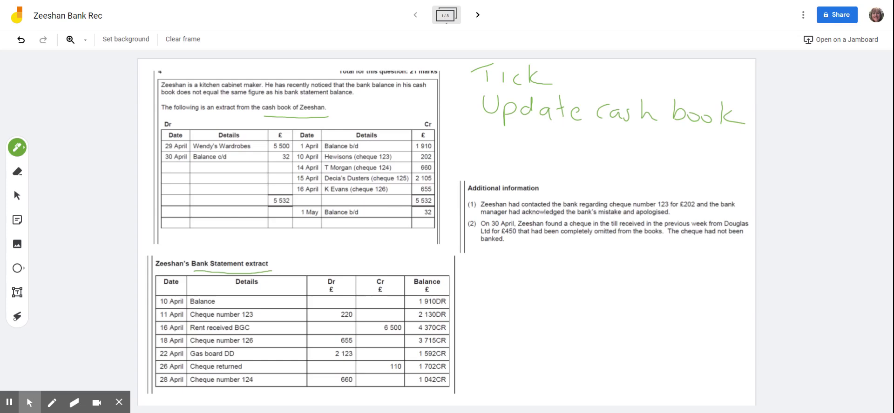
{"action": "mouse_move", "coordinate": [482, 123]}
{"action": "left_mouse_down"}
{"action": "mouse_move", "coordinate": [484, 142]}
{"action": "mouse_move", "coordinate": [580, 137]}
{"action": "mouse_move", "coordinate": [588, 148]}
{"action": "mouse_move", "coordinate": [640, 140]}
{"action": "mouse_move", "coordinate": [671, 151]}
{"action": "mouse_move", "coordinate": [733, 140]}
{"action": "mouse_move", "coordinate": [744, 154]}
{"action": "left_mouse_up"}
{"action": "mouse_move", "coordinate": [480, 151]}
{"action": "left_mouse_down"}
{"action": "mouse_move", "coordinate": [491, 172]}
{"action": "mouse_move", "coordinate": [619, 175]}
{"action": "mouse_move", "coordinate": [665, 161]}
{"action": "mouse_move", "coordinate": [692, 177]}
{"action": "mouse_move", "coordinate": [726, 179]}
{"action": "mouse_move", "coordinate": [741, 163]}
{"action": "left_mouse_up"}
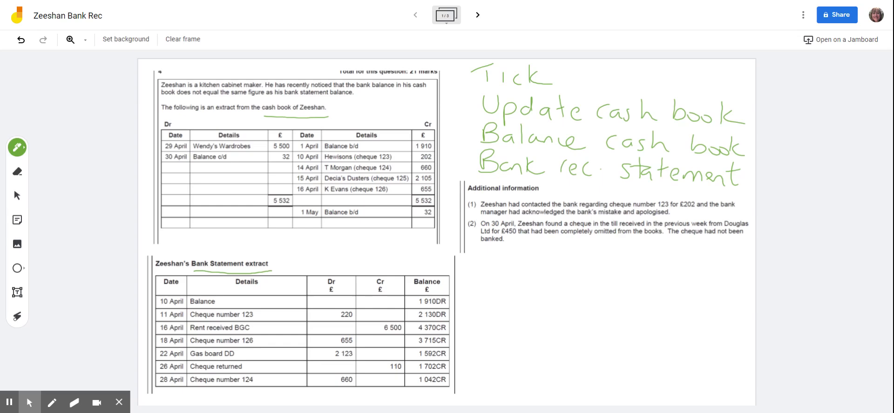
Tick the 1 910 opening balance in both records, underline cheque number 123, and box its 202 and 220 amounts.
{"action": "left_click_drag", "start_coordinate": [406, 148], "coordinate": [418, 143]}
{"action": "left_click_drag", "start_coordinate": [404, 304], "coordinate": [421, 299]}
{"action": "left_click_drag", "start_coordinate": [243, 322], "coordinate": [254, 320]}
{"action": "left_click_drag", "start_coordinate": [383, 161], "coordinate": [393, 160]}
{"action": "mouse_move", "coordinate": [333, 308]}
{"action": "left_mouse_down"}
{"action": "mouse_move", "coordinate": [361, 315]}
{"action": "mouse_move", "coordinate": [334, 320]}
{"action": "left_mouse_up"}
{"action": "mouse_move", "coordinate": [415, 153]}
{"action": "left_mouse_down"}
{"action": "mouse_move", "coordinate": [435, 158]}
{"action": "mouse_move", "coordinate": [414, 163]}
{"action": "left_mouse_up"}
Underline the key phrases about cheque 123 in the additional information and write "s/b 202" beside that cheque on the bank statement.
{"action": "left_click_drag", "start_coordinate": [470, 196], "coordinate": [541, 195]}
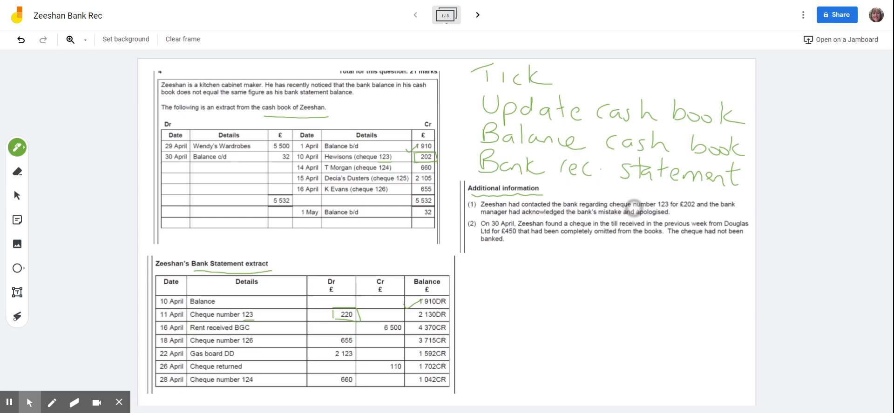
{"action": "left_click_drag", "start_coordinate": [633, 209], "coordinate": [683, 211]}
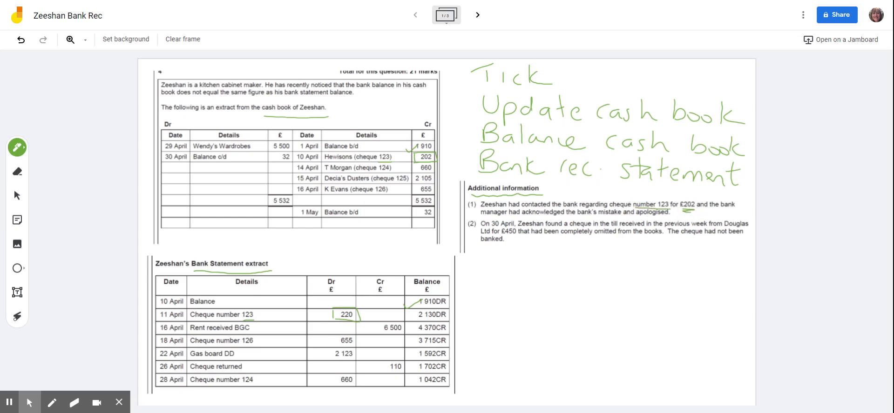
{"action": "left_click_drag", "start_coordinate": [522, 215], "coordinate": [622, 215]}
{"action": "mouse_move", "coordinate": [266, 311]}
{"action": "left_mouse_down"}
{"action": "mouse_move", "coordinate": [263, 320]}
{"action": "mouse_move", "coordinate": [296, 313]}
{"action": "mouse_move", "coordinate": [311, 320]}
{"action": "left_mouse_up"}
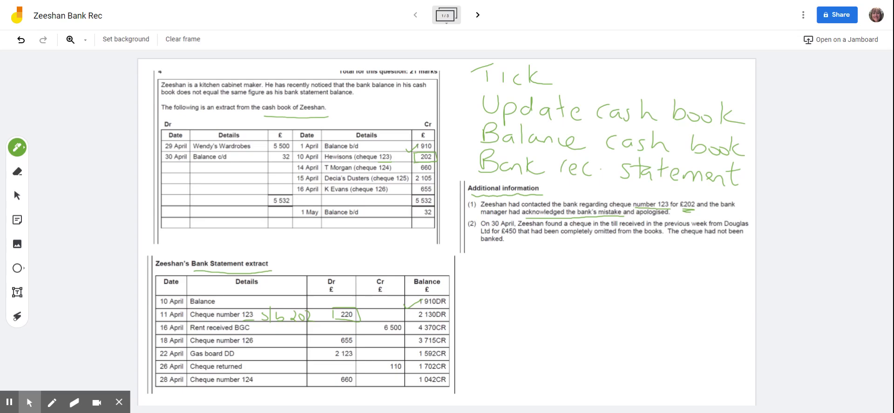
Star the 6 500 rent received, circle the cash book's Dr heading, and tick cheque 126 for 655 in both records.
{"action": "mouse_move", "coordinate": [406, 323]}
{"action": "left_mouse_down"}
{"action": "mouse_move", "coordinate": [415, 334]}
{"action": "mouse_move", "coordinate": [406, 334]}
{"action": "left_mouse_up"}
{"action": "left_click_drag", "start_coordinate": [185, 122], "coordinate": [178, 119]}
{"action": "left_click_drag", "start_coordinate": [434, 188], "coordinate": [443, 184]}
{"action": "left_click_drag", "start_coordinate": [356, 342], "coordinate": [365, 337]}
Star the gas board DD and returned cheque amounts on the bank statement, and write "Dr Cash Book" beside the returned cheque.
{"action": "mouse_move", "coordinate": [356, 351]}
{"action": "left_mouse_down"}
{"action": "mouse_move", "coordinate": [365, 360]}
{"action": "mouse_move", "coordinate": [356, 359]}
{"action": "left_mouse_up"}
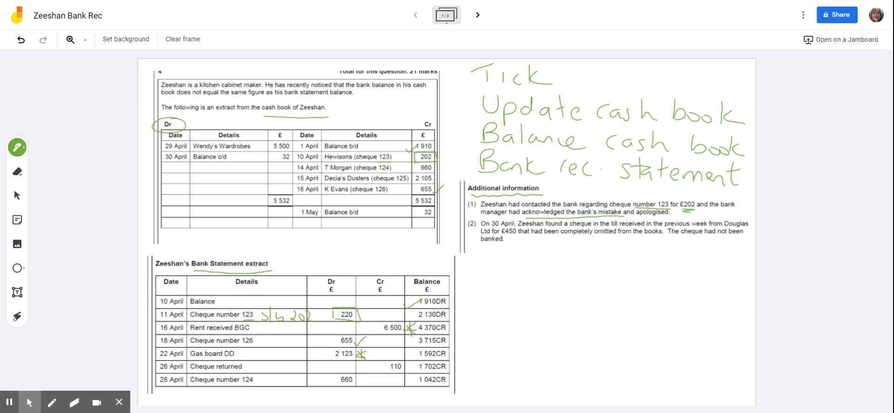
{"action": "mouse_move", "coordinate": [414, 364]}
{"action": "left_mouse_down"}
{"action": "mouse_move", "coordinate": [406, 371]}
{"action": "mouse_move", "coordinate": [414, 370]}
{"action": "left_mouse_up"}
{"action": "mouse_move", "coordinate": [248, 360]}
{"action": "left_mouse_down"}
{"action": "mouse_move", "coordinate": [248, 374]}
{"action": "mouse_move", "coordinate": [326, 371]}
{"action": "left_mouse_up"}
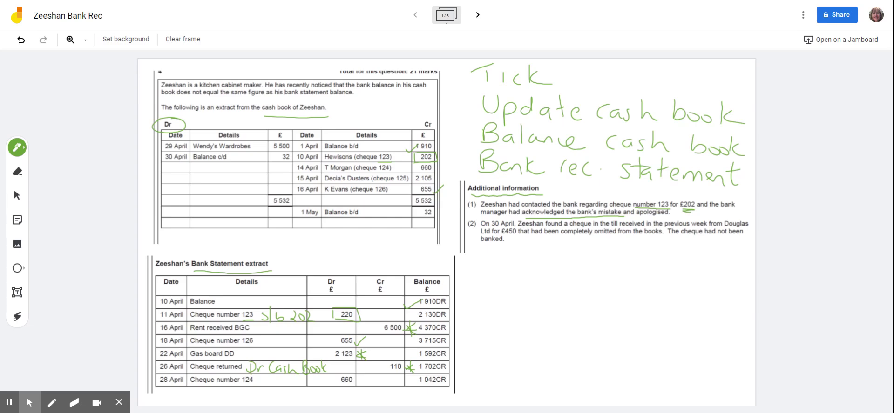
Underline the omitted £450 cheque details in note (2) and write "Dr Cash Book" and "Inc. as o/s banking." beneath them.
{"action": "left_click_drag", "start_coordinate": [505, 237], "coordinate": [668, 239]}
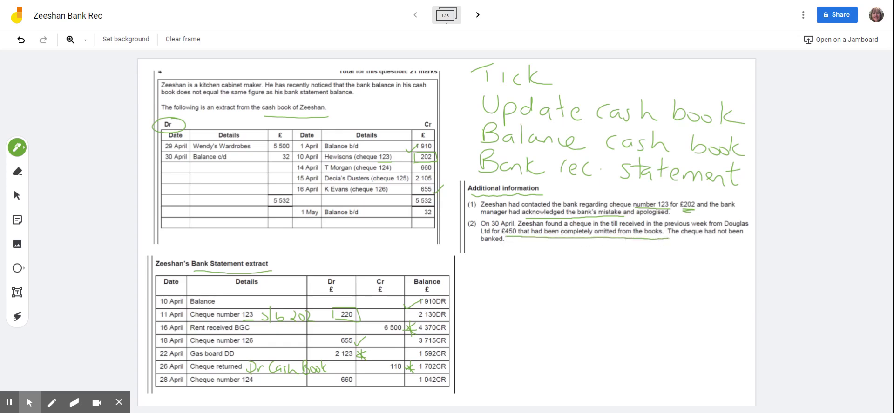
{"action": "mouse_move", "coordinate": [516, 250]}
{"action": "left_mouse_down"}
{"action": "mouse_move", "coordinate": [517, 263]}
{"action": "mouse_move", "coordinate": [630, 251]}
{"action": "mouse_move", "coordinate": [683, 267]}
{"action": "left_mouse_up"}
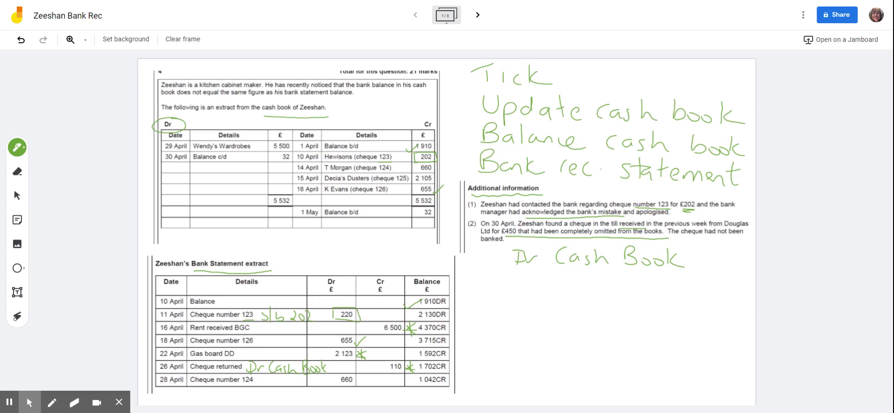
{"action": "mouse_move", "coordinate": [511, 281]}
{"action": "left_mouse_down"}
{"action": "mouse_move", "coordinate": [528, 281]}
{"action": "mouse_move", "coordinate": [518, 294]}
{"action": "left_mouse_up"}
{"action": "left_click_drag", "start_coordinate": [514, 294], "coordinate": [592, 294]}
{"action": "left_click", "coordinate": [555, 290]}
{"action": "mouse_move", "coordinate": [618, 285]}
{"action": "left_mouse_down"}
{"action": "mouse_move", "coordinate": [621, 296]}
{"action": "mouse_move", "coordinate": [713, 292]}
{"action": "mouse_move", "coordinate": [723, 314]}
{"action": "left_mouse_up"}
{"action": "left_click", "coordinate": [733, 292]}
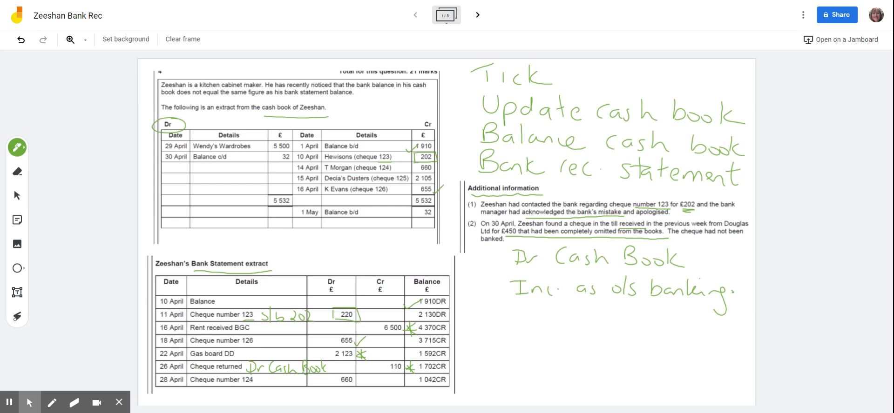
Mark the 32 balance b/d on the second frame and box the 1 May balance b/d row in the first frame's cash book.
{"action": "left_click", "coordinate": [477, 15]}
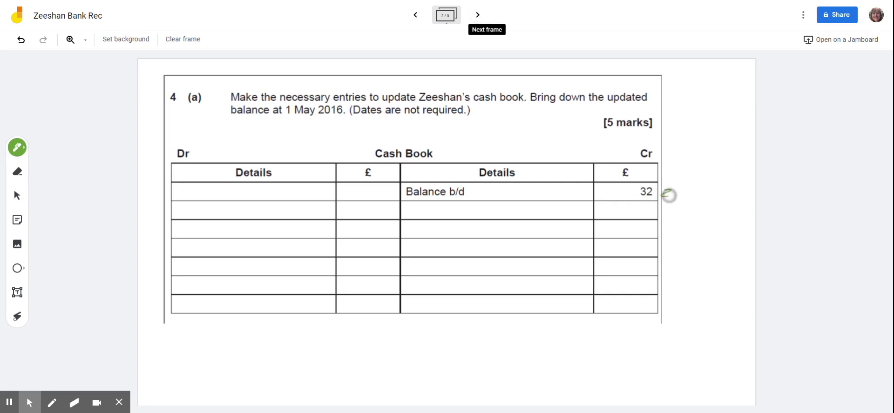
{"action": "left_click", "coordinate": [415, 15]}
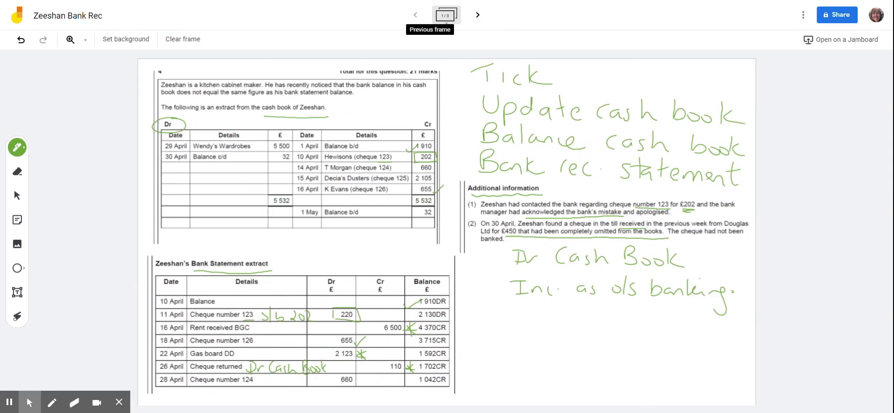
{"action": "left_click_drag", "start_coordinate": [436, 212], "coordinate": [445, 212]}
{"action": "mouse_move", "coordinate": [297, 211]}
{"action": "left_mouse_down"}
{"action": "mouse_move", "coordinate": [449, 210]}
{"action": "mouse_move", "coordinate": [383, 222]}
{"action": "mouse_move", "coordinate": [296, 221]}
{"action": "left_mouse_up"}
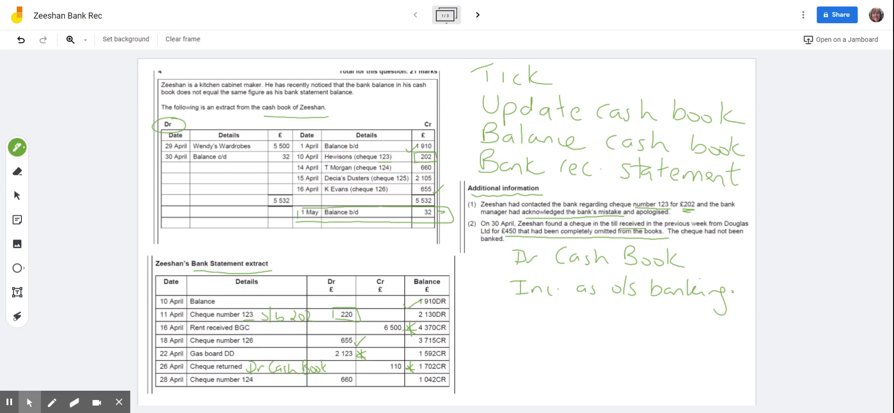
Write "Rent received" 6500 on the debit side of the question 4(a) cash book and tick it off on the bank statement.
{"action": "left_click", "coordinate": [478, 14]}
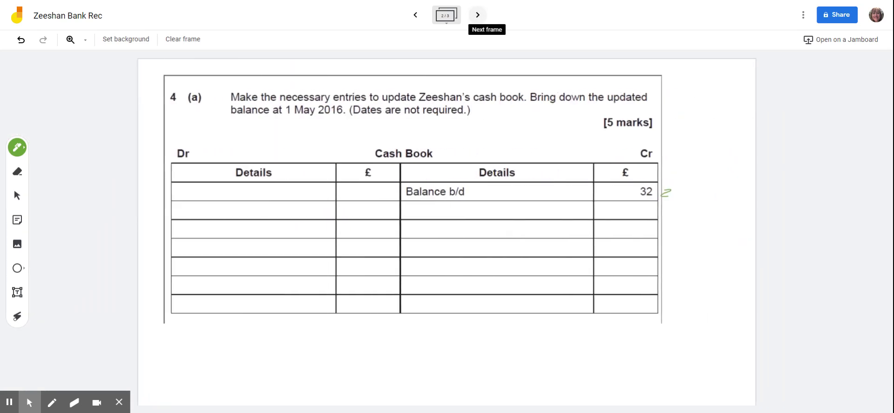
{"action": "mouse_move", "coordinate": [177, 184]}
{"action": "left_mouse_down"}
{"action": "mouse_move", "coordinate": [205, 200]}
{"action": "mouse_move", "coordinate": [221, 191]}
{"action": "mouse_move", "coordinate": [375, 191]}
{"action": "left_mouse_up"}
{"action": "left_click_drag", "start_coordinate": [388, 189], "coordinate": [389, 191]}
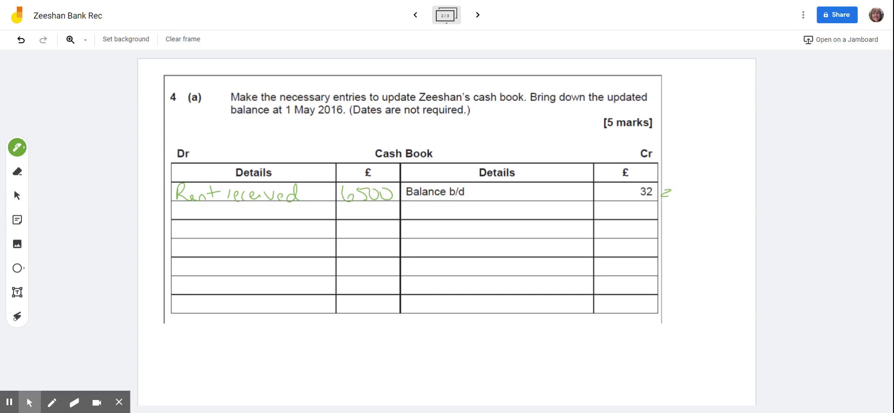
{"action": "left_click", "coordinate": [416, 15]}
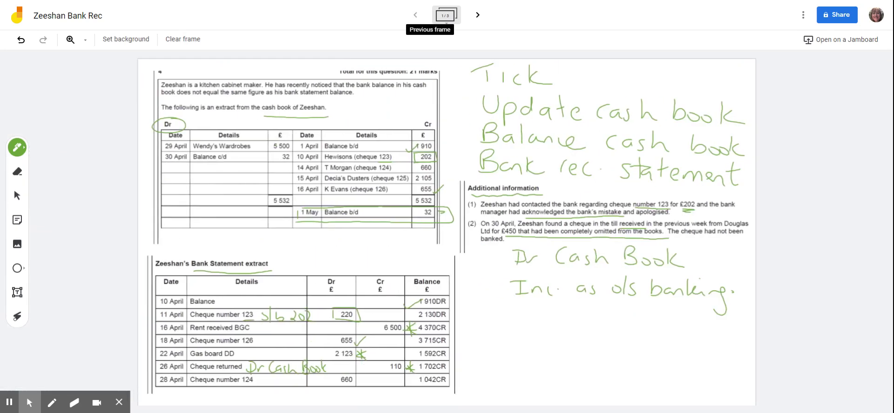
{"action": "left_click_drag", "start_coordinate": [381, 331], "coordinate": [387, 325]}
Write "Gas Board DD" 2123 on the cash book's credit side and tick the amount off on the bank statement.
{"action": "left_click", "coordinate": [477, 15]}
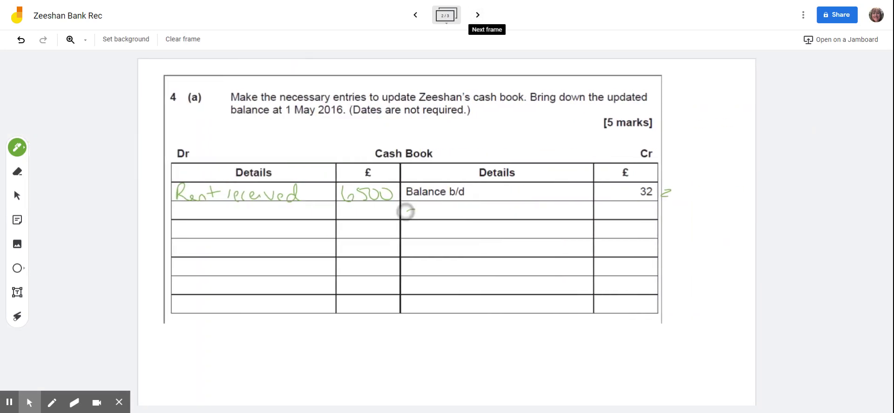
{"action": "left_click_drag", "start_coordinate": [406, 215], "coordinate": [571, 217]}
{"action": "left_click", "coordinate": [415, 15]}
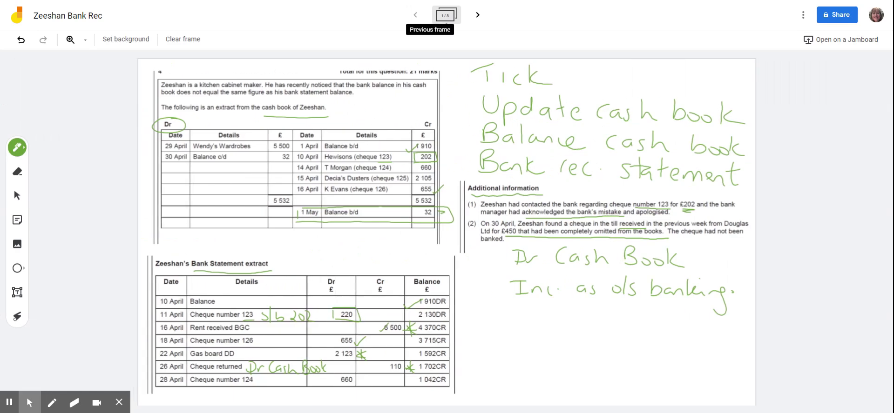
{"action": "left_click", "coordinate": [478, 15]}
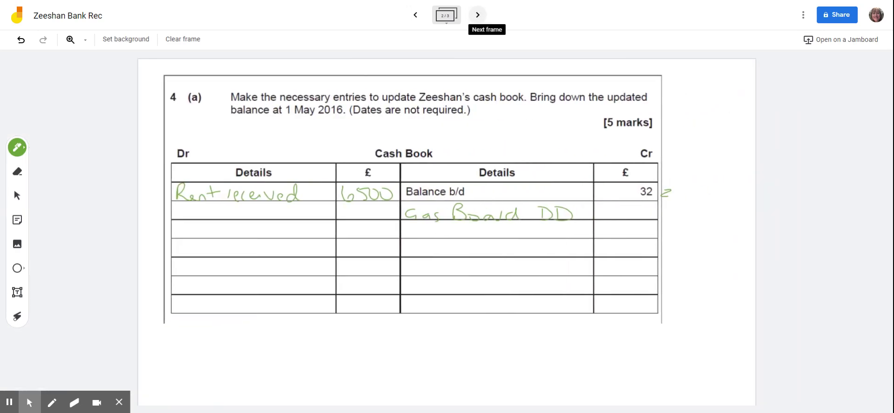
{"action": "left_click_drag", "start_coordinate": [606, 211], "coordinate": [643, 220]}
{"action": "left_click", "coordinate": [415, 15]}
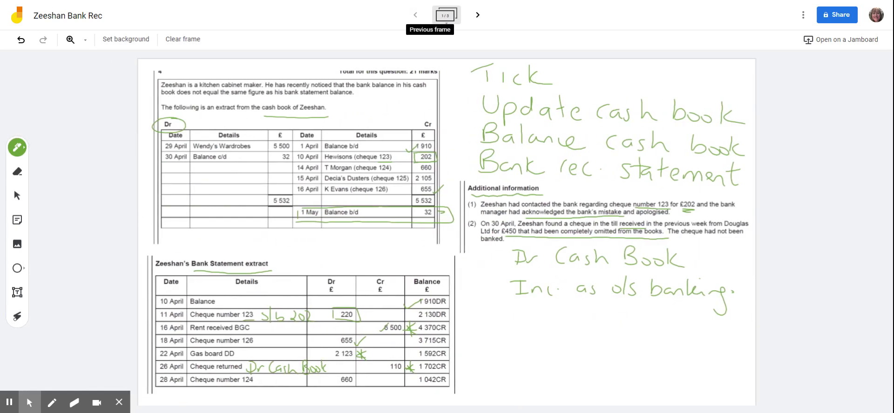
{"action": "left_click_drag", "start_coordinate": [351, 360], "coordinate": [358, 352]}
Write "Returned cheque" 110 on the cash book's debit side and tick the amount off on the bank statement.
{"action": "left_click", "coordinate": [477, 15]}
{"action": "mouse_move", "coordinate": [177, 204]}
{"action": "left_mouse_down"}
{"action": "mouse_move", "coordinate": [222, 219]}
{"action": "mouse_move", "coordinate": [327, 215]}
{"action": "left_mouse_up"}
{"action": "left_click", "coordinate": [415, 14]}
{"action": "left_click", "coordinate": [477, 15]}
{"action": "mouse_move", "coordinate": [348, 208]}
{"action": "left_mouse_down"}
{"action": "mouse_move", "coordinate": [348, 218]}
{"action": "mouse_move", "coordinate": [374, 208]}
{"action": "left_mouse_up"}
{"action": "left_click", "coordinate": [415, 14]}
{"action": "left_click_drag", "start_coordinate": [390, 367], "coordinate": [400, 362]}
Tick cheque 124 for 660 in both the cash book and the bank statement, and circle note (2) of the additional information.
{"action": "left_click_drag", "start_coordinate": [434, 167], "coordinate": [445, 161]}
{"action": "left_click_drag", "start_coordinate": [347, 380], "coordinate": [363, 373]}
{"action": "left_click_drag", "start_coordinate": [479, 218], "coordinate": [475, 217]}
Write "Douglas Ltd" 450 as the third debit entry in the question 4(a) cash book.
{"action": "left_click", "coordinate": [477, 15]}
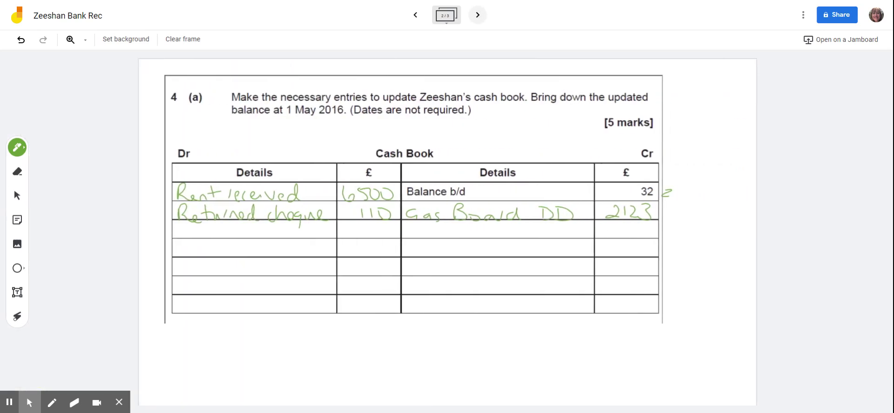
{"action": "mouse_move", "coordinate": [178, 235]}
{"action": "left_mouse_down"}
{"action": "mouse_move", "coordinate": [200, 228]}
{"action": "mouse_move", "coordinate": [216, 247]}
{"action": "mouse_move", "coordinate": [278, 221]}
{"action": "mouse_move", "coordinate": [303, 233]}
{"action": "left_mouse_up"}
{"action": "left_click", "coordinate": [415, 14]}
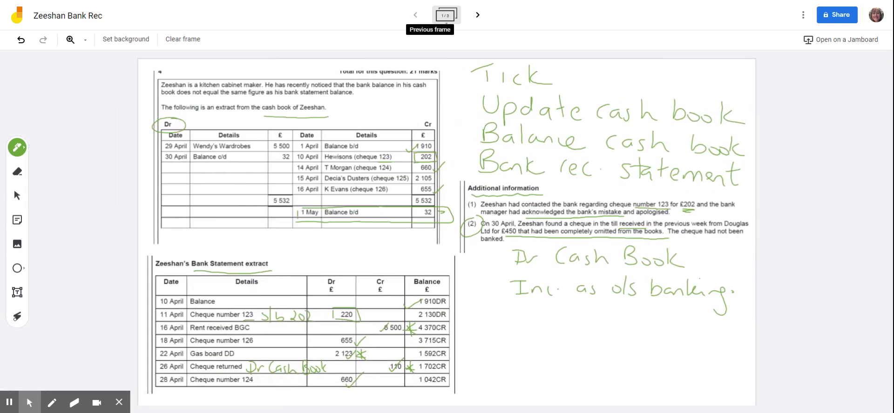
{"action": "left_click", "coordinate": [477, 14]}
{"action": "mouse_move", "coordinate": [361, 226]}
{"action": "left_mouse_down"}
{"action": "mouse_move", "coordinate": [367, 240]}
{"action": "mouse_move", "coordinate": [389, 229]}
{"action": "left_mouse_up"}
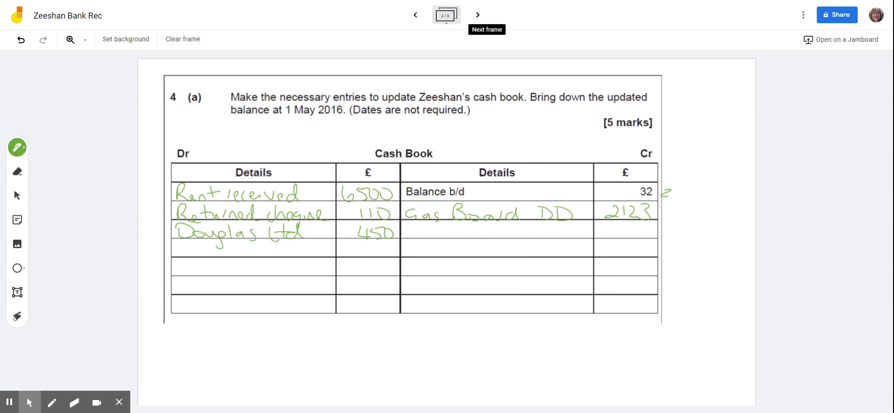
Set the drawing tool to a red highlighter and highlight the Douglas Ltd entry in the cash book.
{"action": "left_click", "coordinate": [17, 148]}
{"action": "left_click", "coordinate": [88, 191]}
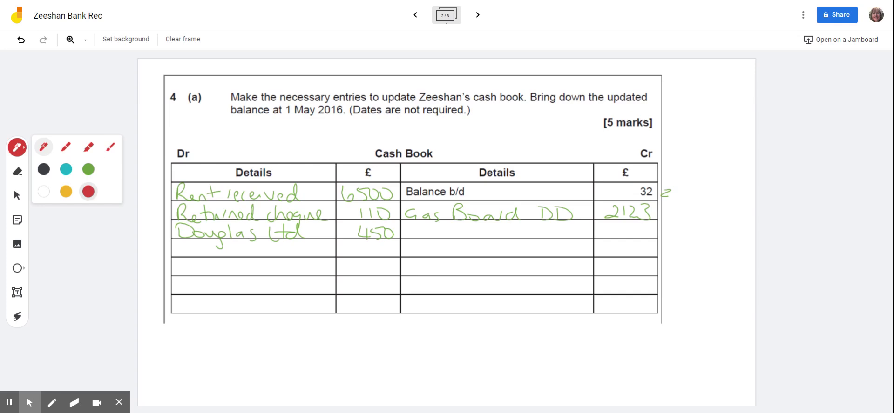
{"action": "left_click", "coordinate": [110, 147]}
{"action": "mouse_move", "coordinate": [176, 231]}
{"action": "left_mouse_down"}
{"action": "mouse_move", "coordinate": [393, 233]}
{"action": "mouse_move", "coordinate": [236, 234]}
{"action": "mouse_move", "coordinate": [321, 232]}
{"action": "left_mouse_up"}
Highlight in red the Wendy's Wardrobes and Decia's Dusters rows, the £202 in note (1), and the 220 on the bank statement.
{"action": "left_click", "coordinate": [415, 14]}
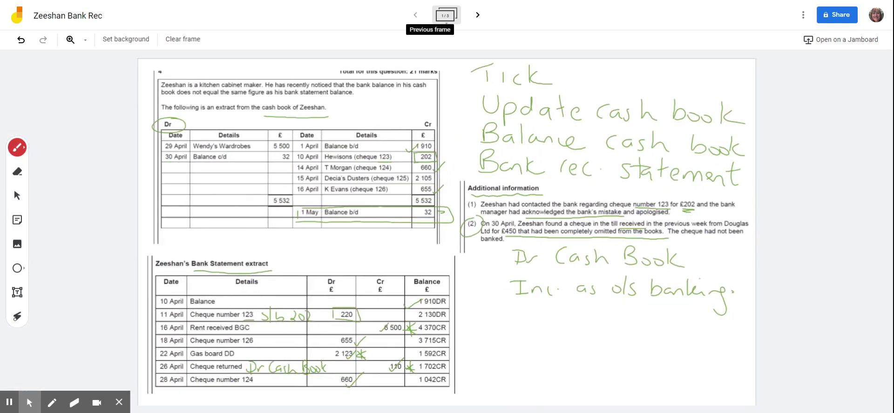
{"action": "left_click_drag", "start_coordinate": [161, 146], "coordinate": [294, 145]}
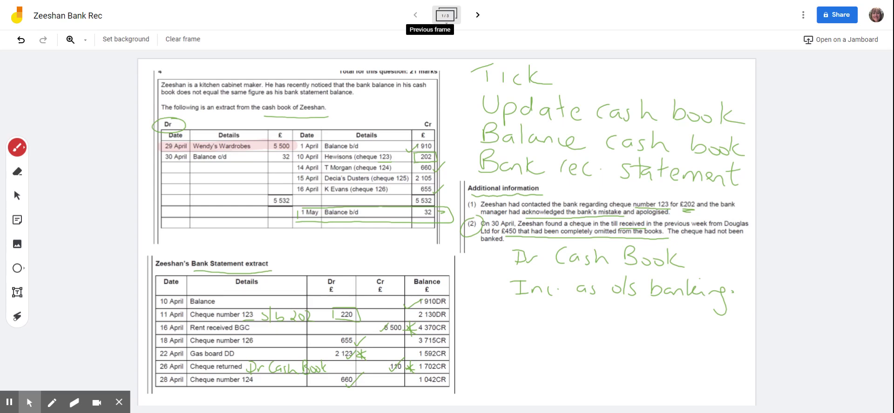
{"action": "left_click_drag", "start_coordinate": [296, 179], "coordinate": [445, 179]}
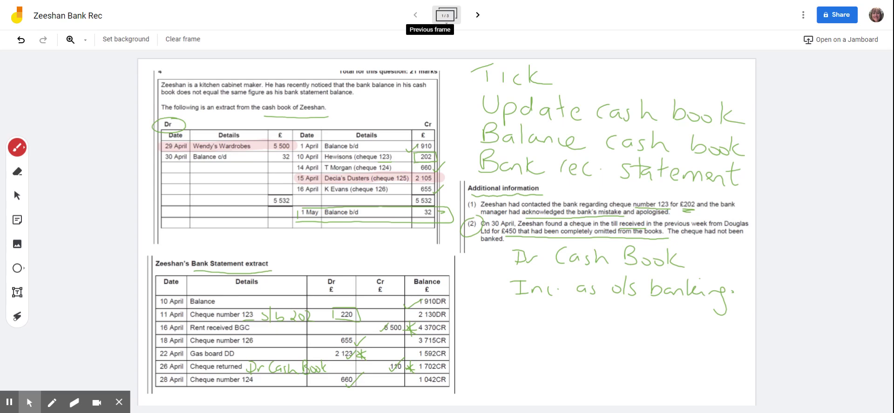
{"action": "left_click_drag", "start_coordinate": [670, 204], "coordinate": [697, 204]}
{"action": "left_click_drag", "start_coordinate": [336, 314], "coordinate": [359, 315]}
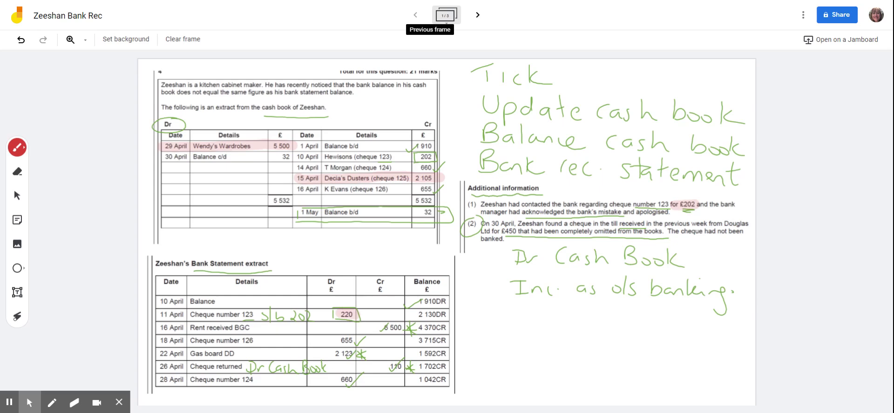
Switch to a black pen and write "Bal c/d" below the Gas Board DD entry in the question 4(a) cash book.
{"action": "left_click", "coordinate": [18, 147]}
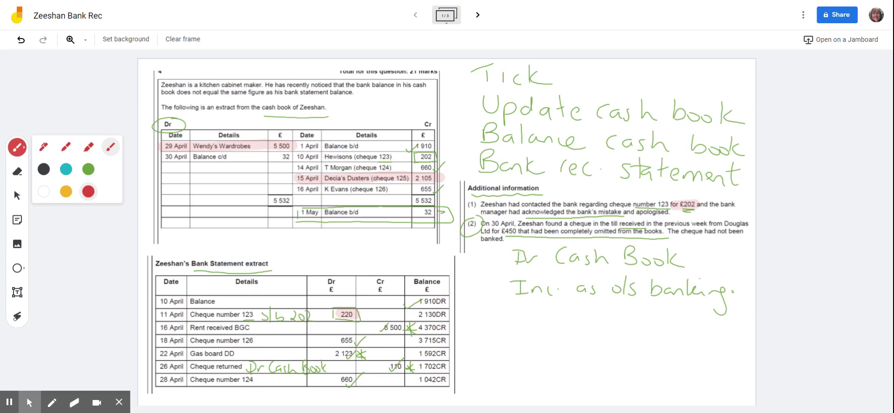
{"action": "left_click", "coordinate": [89, 169]}
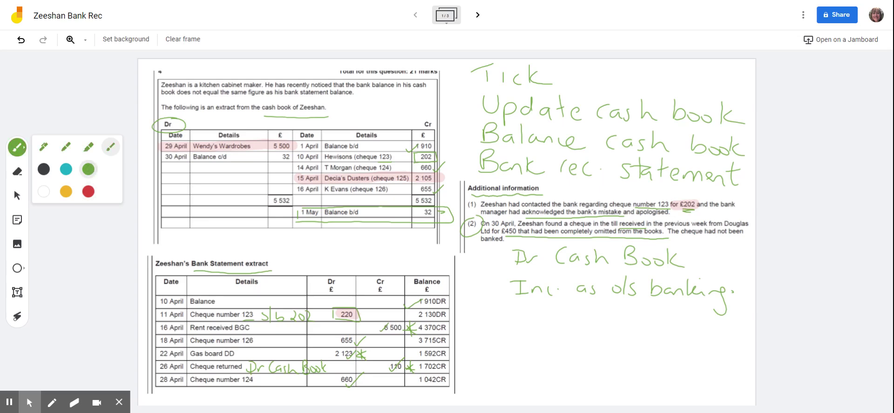
{"action": "left_click", "coordinate": [478, 15]}
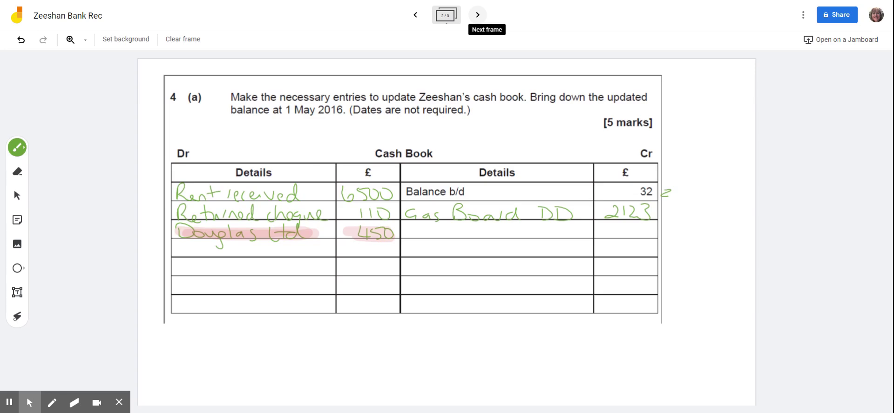
{"action": "left_click", "coordinate": [18, 148]}
{"action": "left_click", "coordinate": [47, 169]}
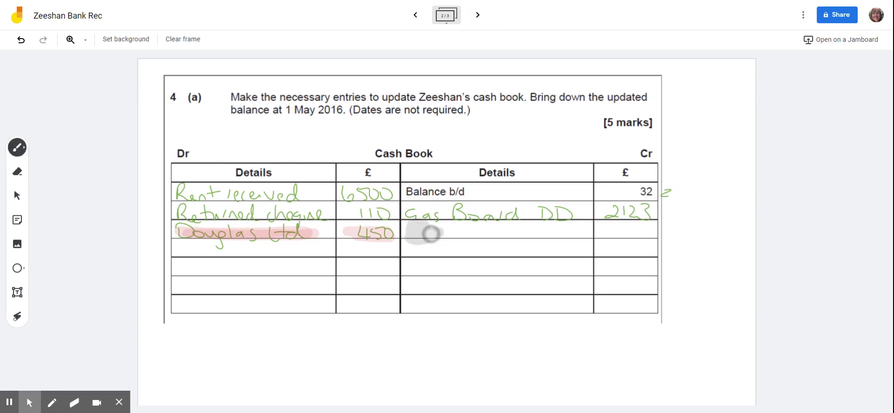
{"action": "left_click", "coordinate": [17, 147]}
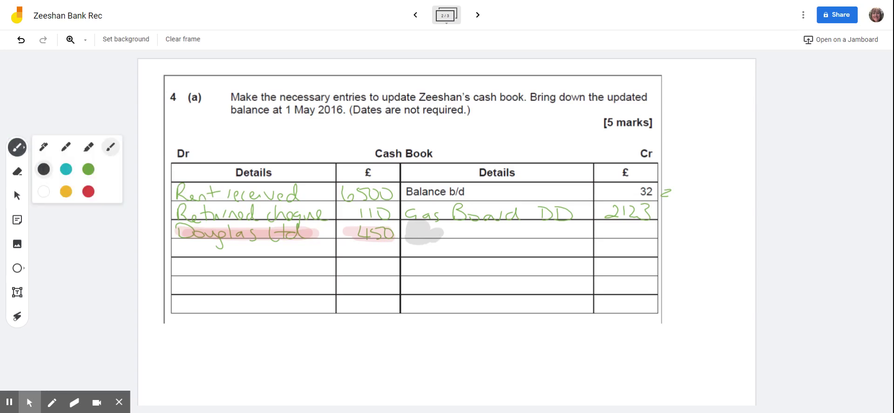
{"action": "left_click", "coordinate": [43, 147]}
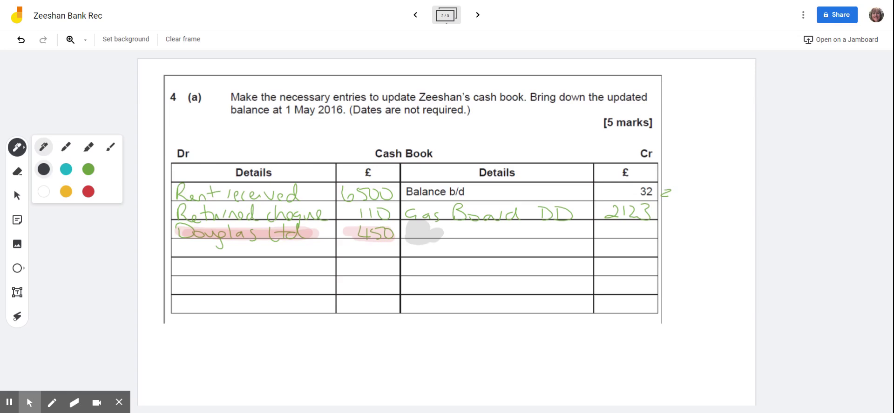
{"action": "mouse_move", "coordinate": [411, 224]}
{"action": "left_mouse_down"}
{"action": "mouse_move", "coordinate": [451, 239]}
{"action": "mouse_move", "coordinate": [487, 240]}
{"action": "mouse_move", "coordinate": [511, 223]}
{"action": "left_mouse_up"}
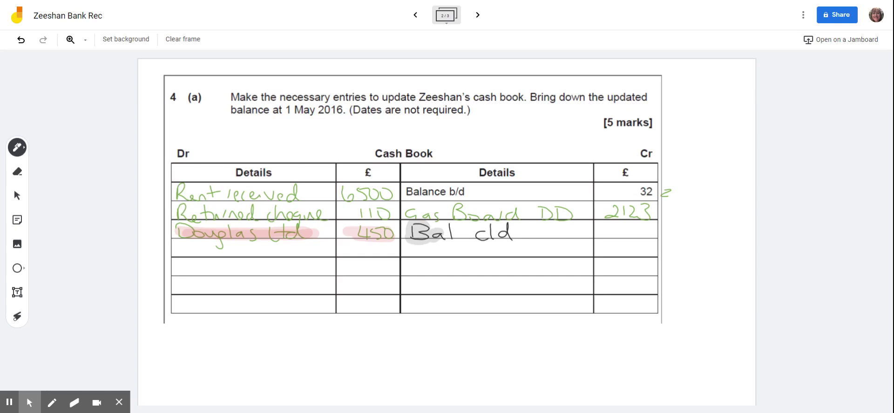
Total both sides of the 4(a) cash book at 7060 between ruled lines and enter 4905 as the Bal c/d amount.
{"action": "mouse_move", "coordinate": [343, 256]}
{"action": "left_mouse_down"}
{"action": "mouse_move", "coordinate": [389, 255]}
{"action": "mouse_move", "coordinate": [348, 275]}
{"action": "mouse_move", "coordinate": [360, 264]}
{"action": "mouse_move", "coordinate": [372, 275]}
{"action": "mouse_move", "coordinate": [386, 264]}
{"action": "mouse_move", "coordinate": [394, 276]}
{"action": "left_mouse_up"}
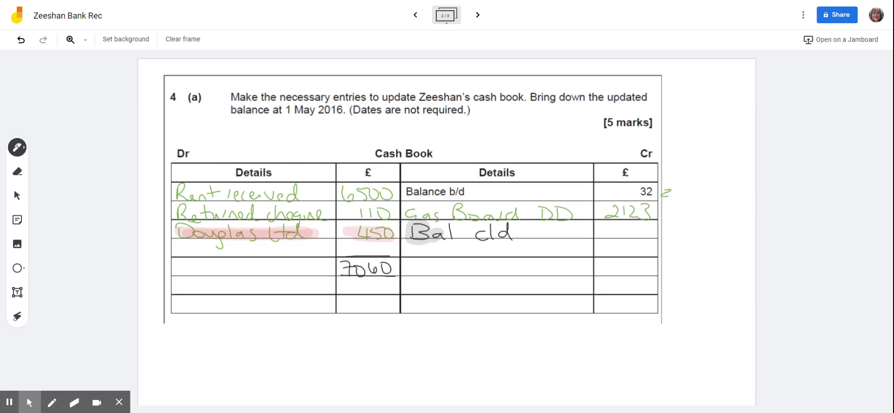
{"action": "left_click_drag", "start_coordinate": [605, 222], "coordinate": [641, 237]}
{"action": "left_click_drag", "start_coordinate": [639, 223], "coordinate": [648, 223]}
{"action": "left_click_drag", "start_coordinate": [595, 256], "coordinate": [656, 255]}
{"action": "left_click_drag", "start_coordinate": [592, 276], "coordinate": [654, 275]}
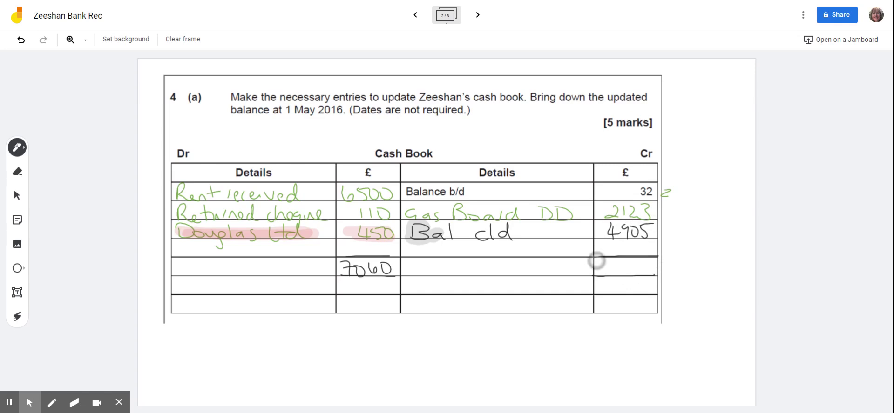
{"action": "mouse_move", "coordinate": [598, 262]}
{"action": "left_mouse_down"}
{"action": "mouse_move", "coordinate": [604, 276]}
{"action": "mouse_move", "coordinate": [637, 261]}
{"action": "left_mouse_up"}
Write "Bal b/d" 4905 on the debit side below the cash book totals.
{"action": "mouse_move", "coordinate": [180, 278]}
{"action": "left_mouse_down"}
{"action": "mouse_move", "coordinate": [201, 283]}
{"action": "mouse_move", "coordinate": [212, 273]}
{"action": "mouse_move", "coordinate": [254, 294]}
{"action": "left_mouse_up"}
{"action": "left_click_drag", "start_coordinate": [266, 286], "coordinate": [272, 294]}
{"action": "mouse_move", "coordinate": [344, 283]}
{"action": "left_mouse_down"}
{"action": "mouse_move", "coordinate": [351, 298]}
{"action": "mouse_move", "coordinate": [395, 282]}
{"action": "left_mouse_up"}
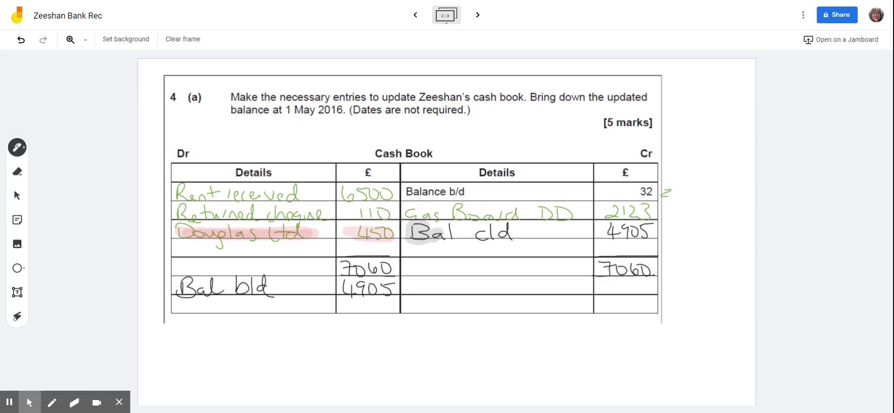
Write "Balance per cash book" 4905 on the first line of the question 4(b) answer space.
{"action": "left_click", "coordinate": [477, 15]}
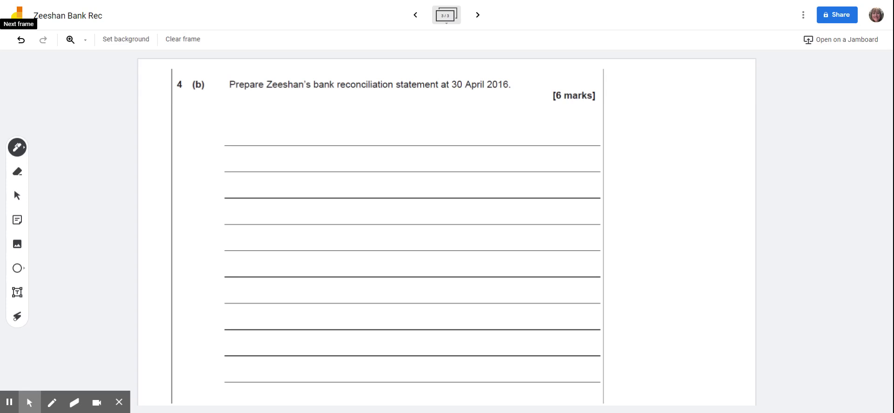
{"action": "mouse_move", "coordinate": [230, 124]}
{"action": "left_mouse_down"}
{"action": "mouse_move", "coordinate": [221, 149]}
{"action": "mouse_move", "coordinate": [367, 136]}
{"action": "left_mouse_up"}
{"action": "left_click_drag", "start_coordinate": [395, 132], "coordinate": [400, 146]}
{"action": "left_click_drag", "start_coordinate": [409, 140], "coordinate": [497, 147]}
{"action": "mouse_move", "coordinate": [540, 124]}
{"action": "left_mouse_down"}
{"action": "mouse_move", "coordinate": [540, 136]}
{"action": "mouse_move", "coordinate": [556, 137]}
{"action": "left_mouse_up"}
{"action": "mouse_move", "coordinate": [545, 128]}
{"action": "left_mouse_down"}
{"action": "mouse_move", "coordinate": [545, 150]}
{"action": "mouse_move", "coordinate": [574, 128]}
{"action": "mouse_move", "coordinate": [583, 145]}
{"action": "left_mouse_up"}
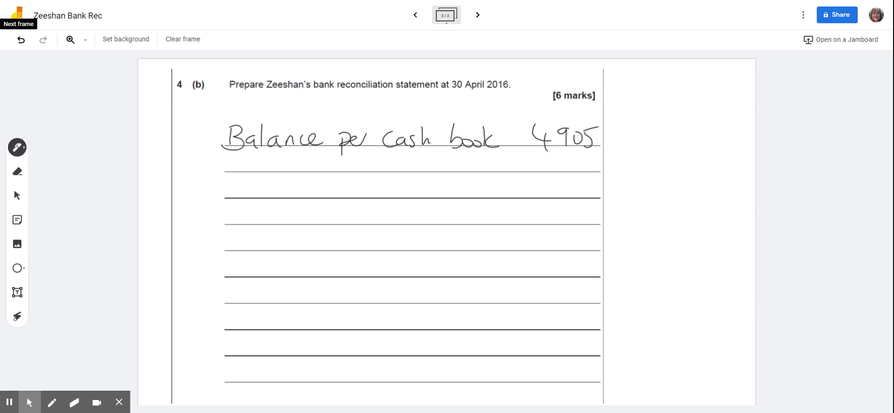
Write the heading "Add unpresented cheques:" on the second line of the reconciliation statement, erasing and correcting the miswritten letters.
{"action": "mouse_move", "coordinate": [224, 173]}
{"action": "left_mouse_down"}
{"action": "mouse_move", "coordinate": [262, 154]}
{"action": "mouse_move", "coordinate": [285, 170]}
{"action": "mouse_move", "coordinate": [397, 170]}
{"action": "left_mouse_up"}
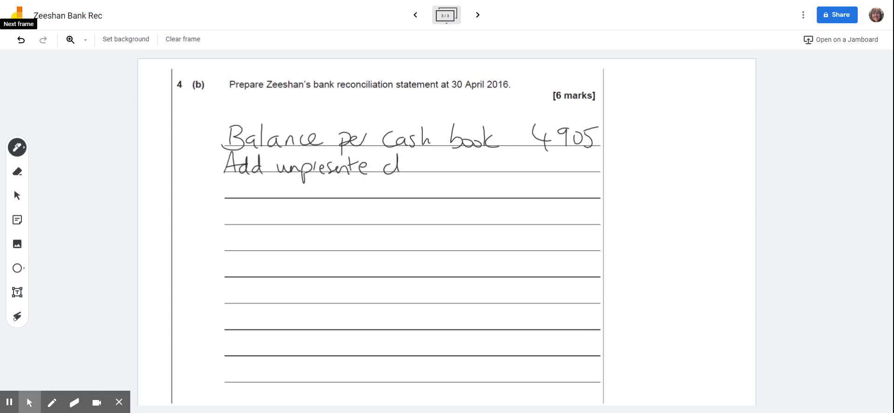
{"action": "key", "text": "e"}
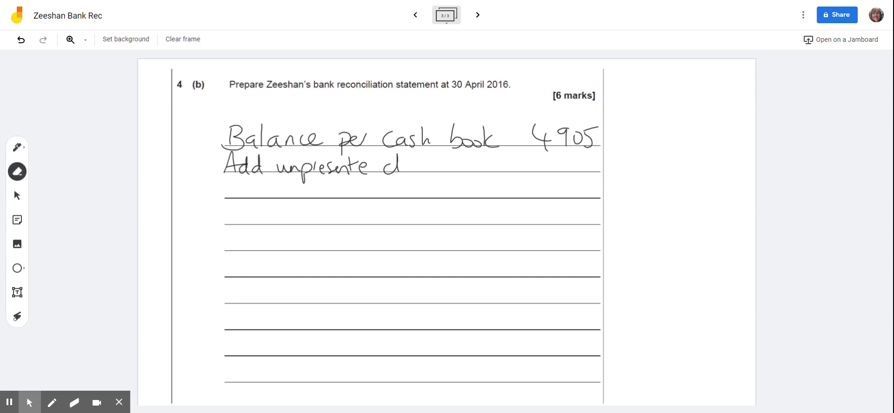
{"action": "mouse_move", "coordinate": [394, 163]}
{"action": "left_mouse_down"}
{"action": "mouse_move", "coordinate": [383, 160]}
{"action": "mouse_move", "coordinate": [385, 175]}
{"action": "mouse_move", "coordinate": [378, 166]}
{"action": "mouse_move", "coordinate": [463, 167]}
{"action": "mouse_move", "coordinate": [480, 155]}
{"action": "mouse_move", "coordinate": [484, 167]}
{"action": "left_mouse_up"}
{"action": "key", "text": "p"}
Mark the Decia's Dusters 2 105 entry in the original cash book extract with an asterisk and return to question 4(b).
{"action": "left_click", "coordinate": [415, 14]}
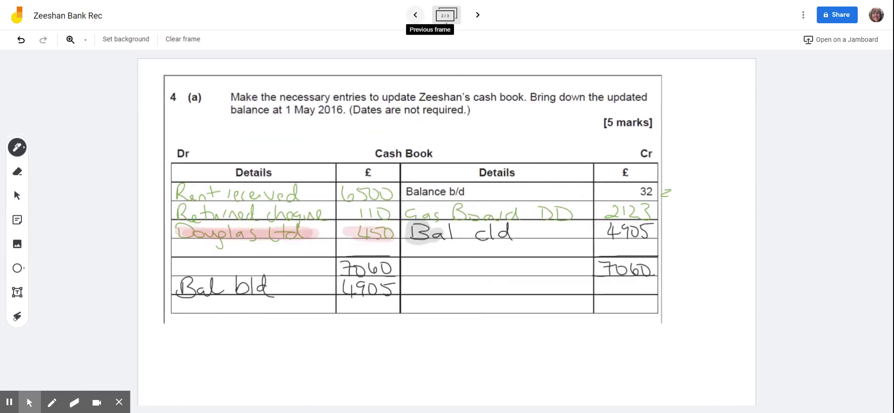
{"action": "left_click", "coordinate": [414, 15]}
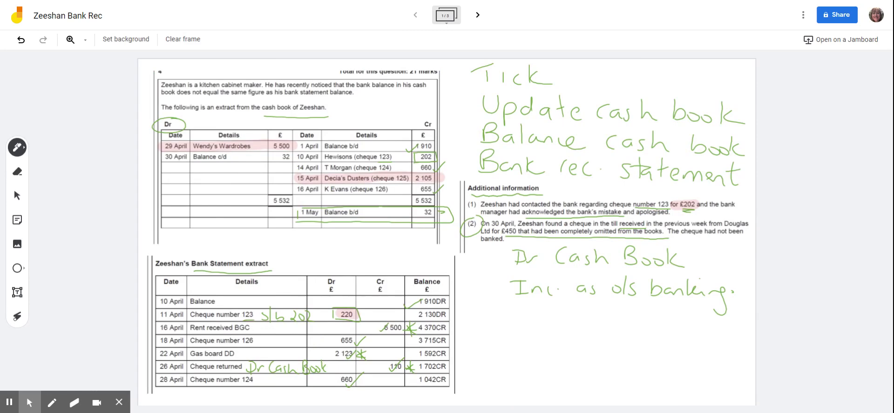
{"action": "left_click_drag", "start_coordinate": [440, 175], "coordinate": [441, 182]}
{"action": "left_click", "coordinate": [477, 15]}
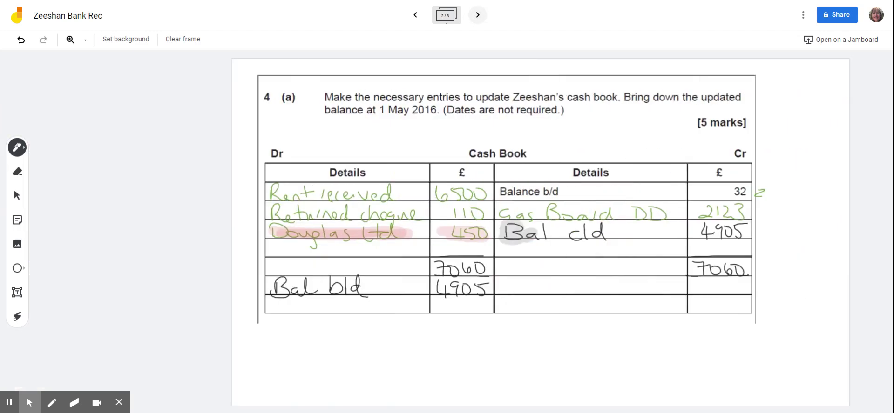
{"action": "left_click", "coordinate": [477, 15]}
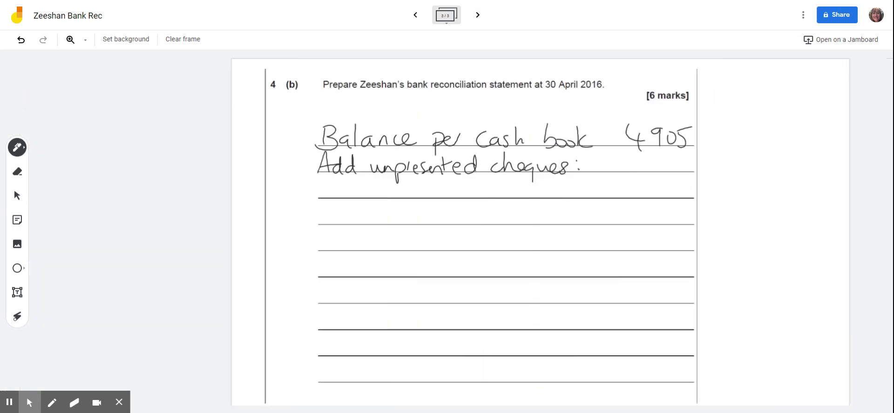
Write "Dacia's Dusters 125" with the amount 2105 under the unpresented cheques heading, checking the amount in the cash book extract.
{"action": "mouse_move", "coordinate": [247, 179]}
{"action": "left_mouse_down"}
{"action": "mouse_move", "coordinate": [249, 193]}
{"action": "mouse_move", "coordinate": [285, 194]}
{"action": "mouse_move", "coordinate": [296, 181]}
{"action": "mouse_move", "coordinate": [314, 195]}
{"action": "mouse_move", "coordinate": [421, 196]}
{"action": "mouse_move", "coordinate": [459, 183]}
{"action": "mouse_move", "coordinate": [488, 200]}
{"action": "left_mouse_up"}
{"action": "left_click", "coordinate": [415, 14]}
{"action": "left_click", "coordinate": [415, 14]}
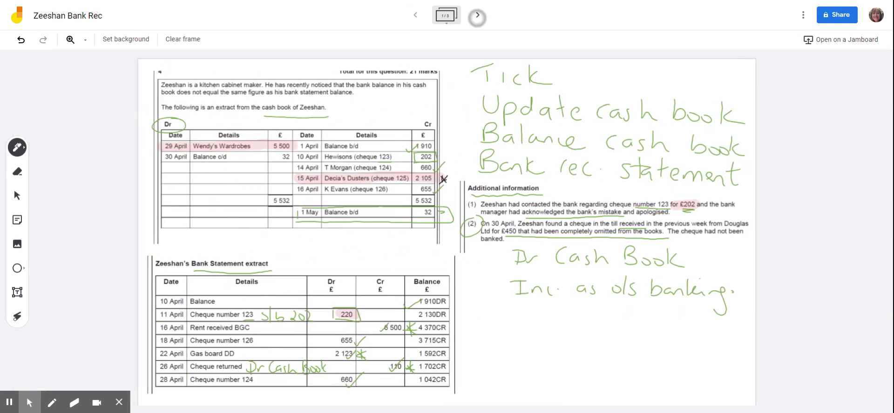
{"action": "left_click", "coordinate": [477, 15]}
{"action": "left_click", "coordinate": [477, 15]}
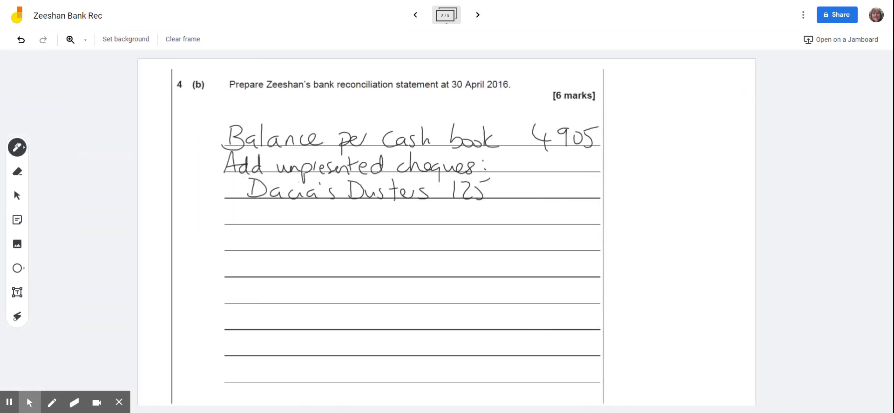
{"action": "mouse_move", "coordinate": [528, 184]}
{"action": "left_mouse_down"}
{"action": "mouse_move", "coordinate": [546, 196]}
{"action": "mouse_move", "coordinate": [556, 184]}
{"action": "left_mouse_up"}
{"action": "left_click_drag", "start_coordinate": [576, 184], "coordinate": [570, 197]}
{"action": "left_click_drag", "start_coordinate": [573, 182], "coordinate": [585, 182]}
Write the heading "Less outstanding bankings" in the reconciliation statement and mark the Wendy's Wardrobes 5 500 entry in the cash book extract.
{"action": "mouse_move", "coordinate": [224, 205]}
{"action": "left_mouse_down"}
{"action": "mouse_move", "coordinate": [235, 225]}
{"action": "mouse_move", "coordinate": [246, 225]}
{"action": "left_mouse_up"}
{"action": "mouse_move", "coordinate": [257, 215]}
{"action": "left_mouse_down"}
{"action": "mouse_move", "coordinate": [250, 227]}
{"action": "mouse_move", "coordinate": [425, 217]}
{"action": "mouse_move", "coordinate": [494, 228]}
{"action": "mouse_move", "coordinate": [509, 210]}
{"action": "mouse_move", "coordinate": [509, 221]}
{"action": "left_mouse_up"}
{"action": "left_click", "coordinate": [415, 14]}
{"action": "left_click", "coordinate": [415, 15]}
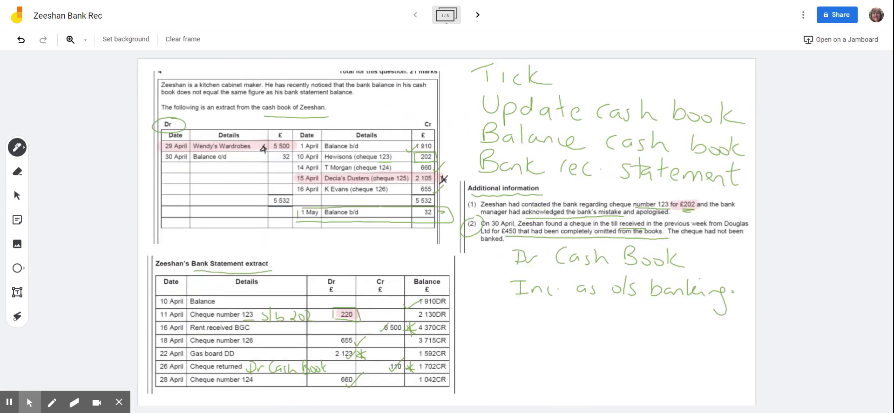
{"action": "left_click", "coordinate": [477, 15]}
{"action": "left_click", "coordinate": [477, 14]}
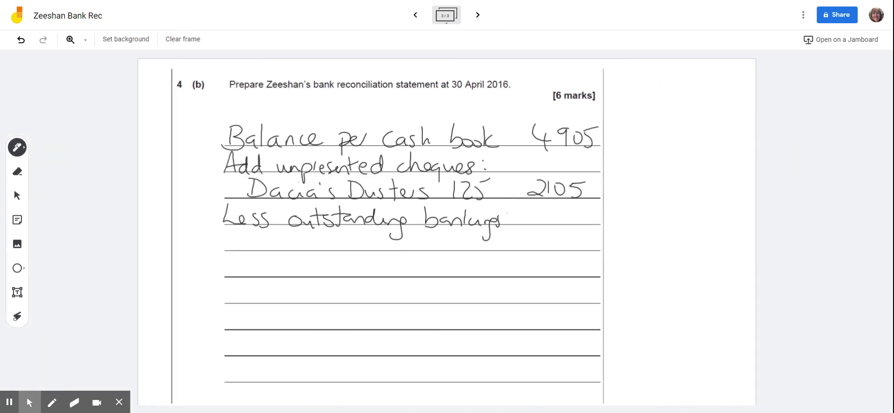
Write "Wendy's Wardrobes" (5500) and "Douglas Ltd" (450) under the outstanding bankings heading.
{"action": "mouse_move", "coordinate": [248, 232]}
{"action": "left_mouse_down"}
{"action": "mouse_move", "coordinate": [259, 246]}
{"action": "mouse_move", "coordinate": [297, 236]}
{"action": "mouse_move", "coordinate": [313, 264]}
{"action": "mouse_move", "coordinate": [351, 231]}
{"action": "mouse_move", "coordinate": [401, 246]}
{"action": "mouse_move", "coordinate": [493, 232]}
{"action": "mouse_move", "coordinate": [566, 243]}
{"action": "mouse_move", "coordinate": [590, 242]}
{"action": "mouse_move", "coordinate": [594, 223]}
{"action": "mouse_move", "coordinate": [596, 251]}
{"action": "left_mouse_up"}
{"action": "mouse_move", "coordinate": [526, 225]}
{"action": "left_mouse_down"}
{"action": "mouse_move", "coordinate": [518, 236]}
{"action": "mouse_move", "coordinate": [525, 257]}
{"action": "left_mouse_up"}
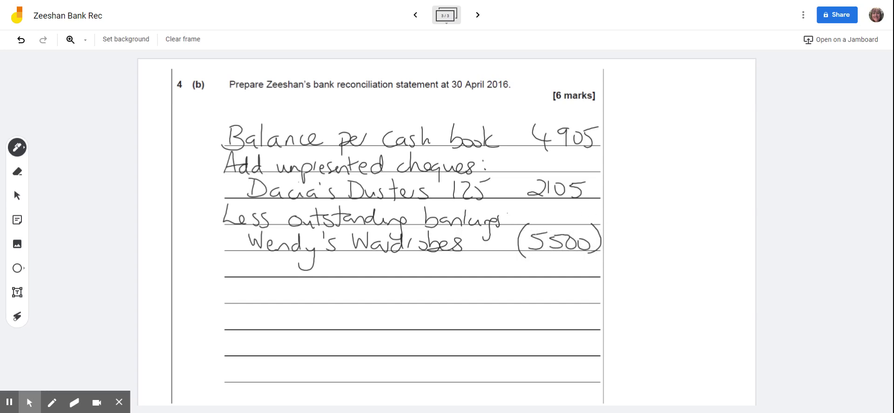
{"action": "left_click", "coordinate": [415, 15]}
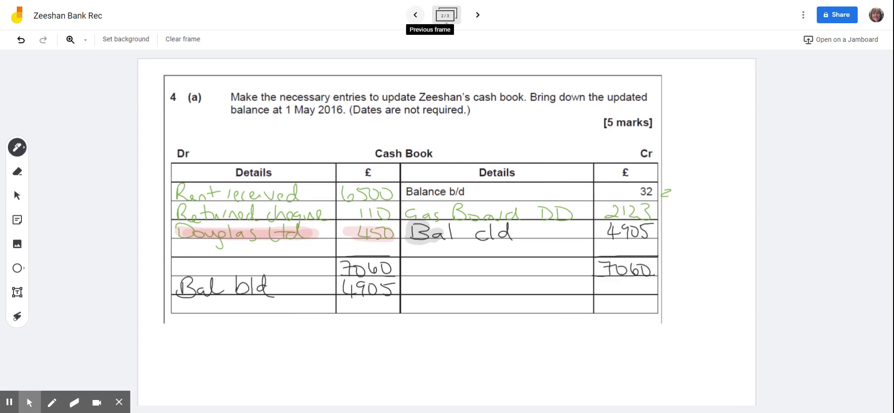
{"action": "left_click", "coordinate": [477, 15]}
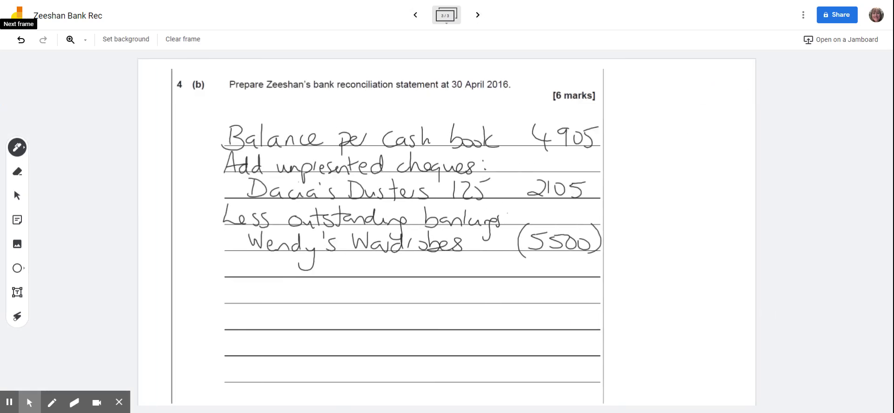
{"action": "mouse_move", "coordinate": [250, 257]}
{"action": "left_mouse_down"}
{"action": "mouse_move", "coordinate": [267, 278]}
{"action": "mouse_move", "coordinate": [341, 264]}
{"action": "mouse_move", "coordinate": [381, 266]}
{"action": "mouse_move", "coordinate": [398, 277]}
{"action": "left_mouse_up"}
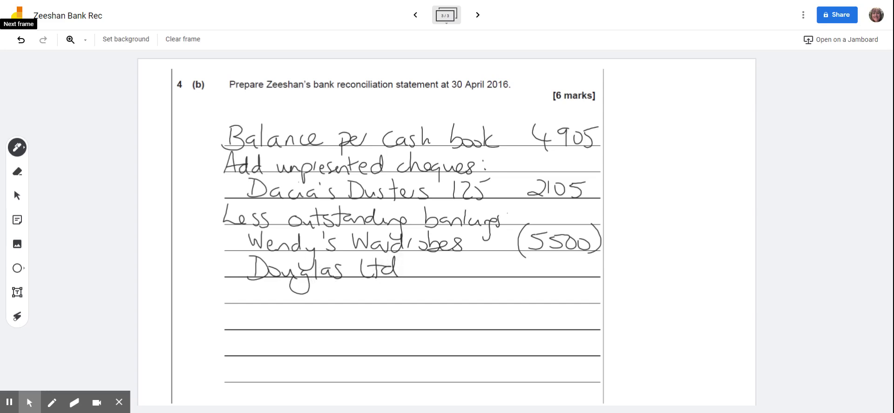
{"action": "mouse_move", "coordinate": [530, 259]}
{"action": "left_mouse_down"}
{"action": "mouse_move", "coordinate": [528, 269]}
{"action": "mouse_move", "coordinate": [554, 267]}
{"action": "mouse_move", "coordinate": [563, 256]}
{"action": "mouse_move", "coordinate": [572, 277]}
{"action": "left_mouse_up"}
{"action": "left_click_drag", "start_coordinate": [582, 255], "coordinate": [579, 280]}
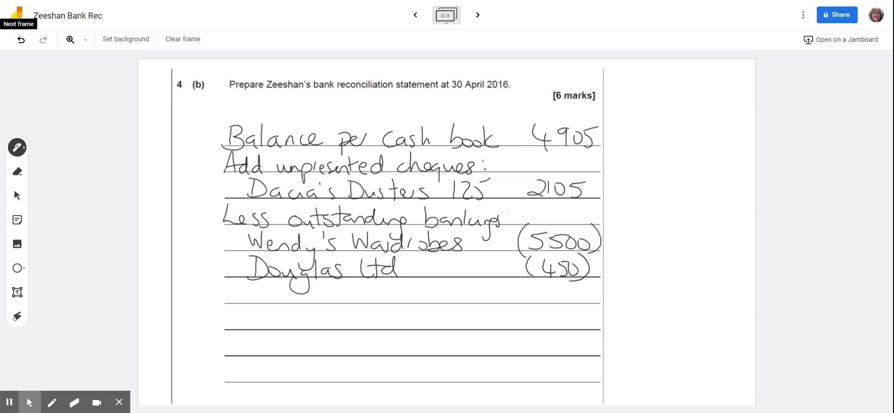
Write "Bank error" (18) on the next reconciliation line, circling the 220 for cheque number 123 on the bank statement.
{"action": "mouse_move", "coordinate": [229, 289]}
{"action": "left_mouse_down"}
{"action": "mouse_move", "coordinate": [228, 305]}
{"action": "mouse_move", "coordinate": [354, 292]}
{"action": "mouse_move", "coordinate": [365, 300]}
{"action": "mouse_move", "coordinate": [377, 289]}
{"action": "left_mouse_up"}
{"action": "left_click", "coordinate": [416, 15]}
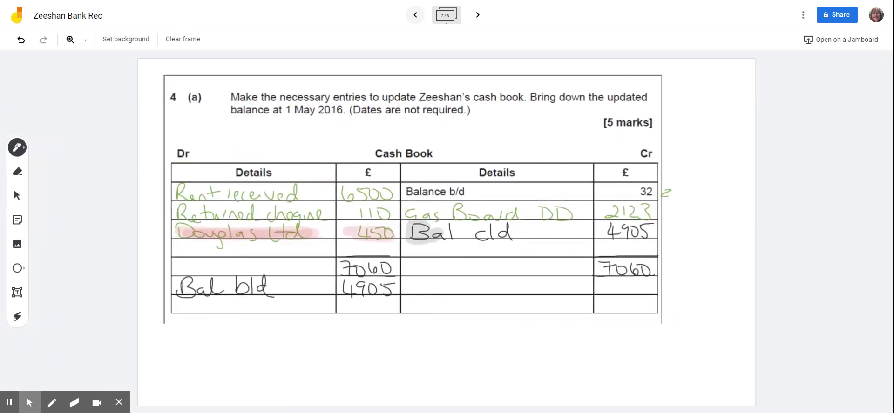
{"action": "left_click", "coordinate": [415, 15]}
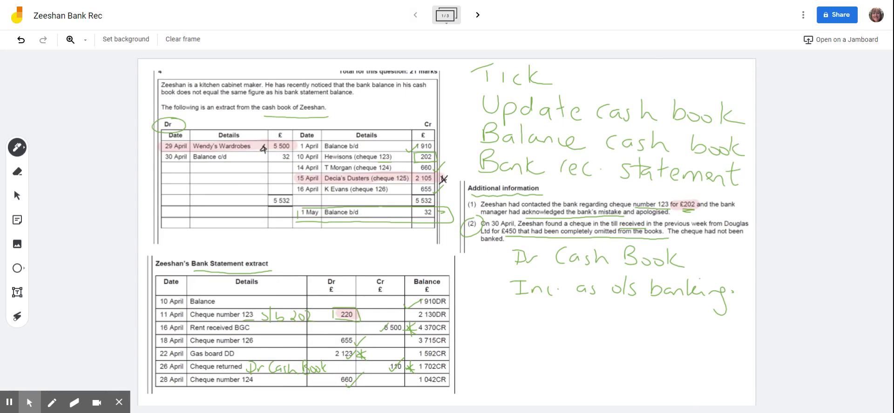
{"action": "mouse_move", "coordinate": [356, 305]}
{"action": "left_mouse_down"}
{"action": "mouse_move", "coordinate": [360, 325]}
{"action": "mouse_move", "coordinate": [360, 304]}
{"action": "left_mouse_up"}
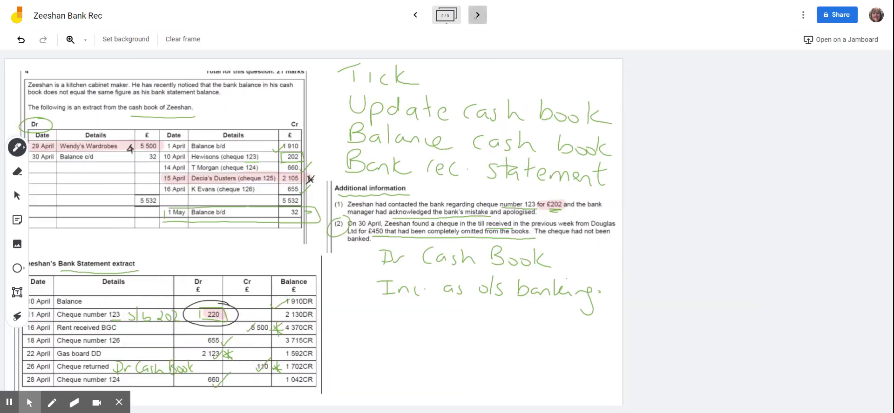
{"action": "left_click", "coordinate": [477, 14]}
{"action": "left_click", "coordinate": [477, 15]}
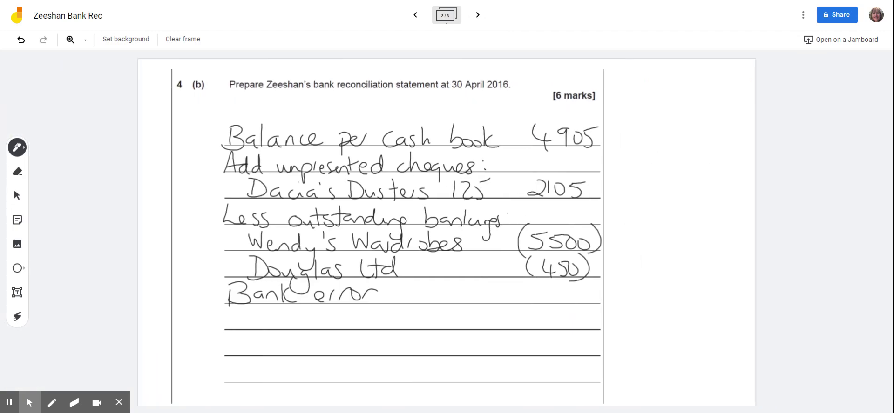
{"action": "mouse_move", "coordinate": [540, 282]}
{"action": "left_mouse_down"}
{"action": "mouse_move", "coordinate": [539, 303]}
{"action": "mouse_move", "coordinate": [561, 303]}
{"action": "mouse_move", "coordinate": [569, 286]}
{"action": "mouse_move", "coordinate": [579, 307]}
{"action": "left_mouse_up"}
Rule the total lines in the amount column and write "Balance per bank statement" 1042 between them.
{"action": "left_click_drag", "start_coordinate": [519, 329], "coordinate": [597, 330]}
{"action": "left_click_drag", "start_coordinate": [521, 355], "coordinate": [594, 357]}
{"action": "mouse_move", "coordinate": [239, 330]}
{"action": "left_mouse_down"}
{"action": "mouse_move", "coordinate": [261, 349]}
{"action": "mouse_move", "coordinate": [294, 351]}
{"action": "left_mouse_up"}
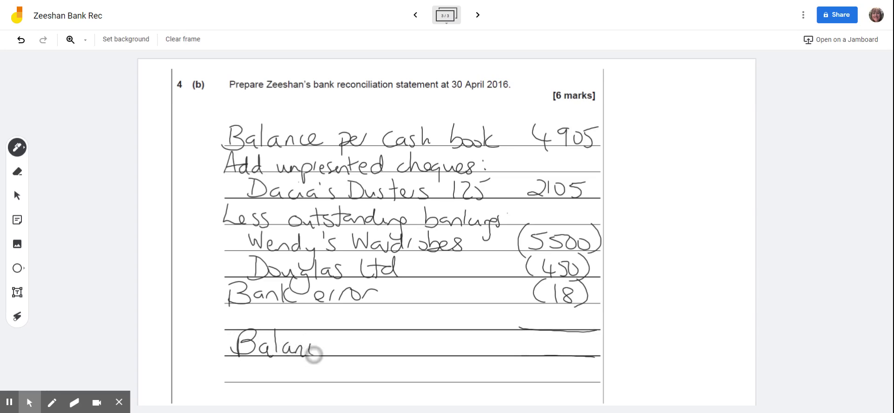
{"action": "mouse_move", "coordinate": [315, 355]}
{"action": "left_mouse_down"}
{"action": "mouse_move", "coordinate": [339, 358]}
{"action": "mouse_move", "coordinate": [349, 343]}
{"action": "mouse_move", "coordinate": [393, 343]}
{"action": "mouse_move", "coordinate": [419, 355]}
{"action": "mouse_move", "coordinate": [475, 341]}
{"action": "mouse_move", "coordinate": [492, 353]}
{"action": "mouse_move", "coordinate": [510, 339]}
{"action": "mouse_move", "coordinate": [520, 344]}
{"action": "left_mouse_up"}
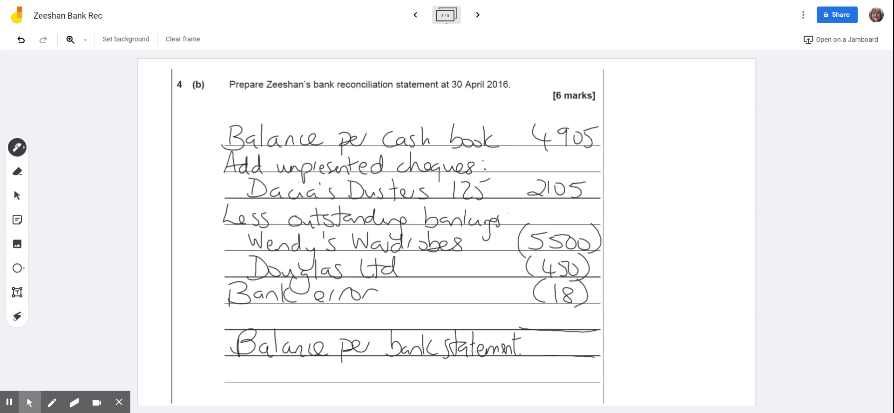
{"action": "left_click_drag", "start_coordinate": [541, 334], "coordinate": [540, 355]}
{"action": "mouse_move", "coordinate": [557, 338]}
{"action": "left_mouse_down"}
{"action": "mouse_move", "coordinate": [554, 349]}
{"action": "mouse_move", "coordinate": [571, 336]}
{"action": "mouse_move", "coordinate": [573, 356]}
{"action": "mouse_move", "coordinate": [594, 356]}
{"action": "left_mouse_up"}
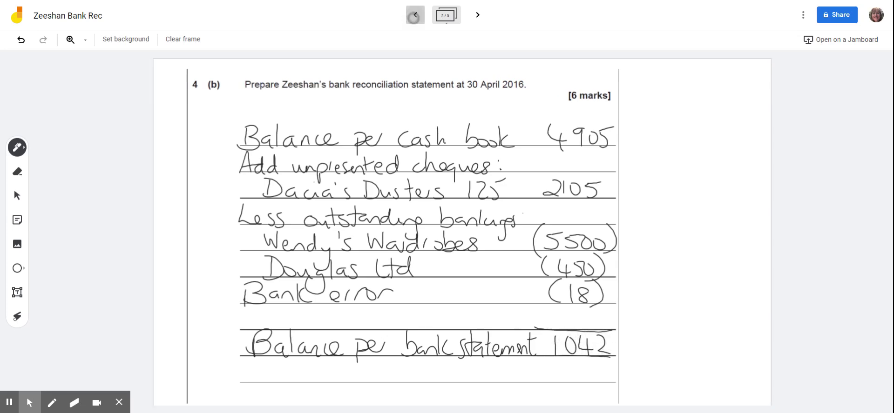
Draw a small freehand mark beside the 1 042CR closing balance on the bank statement extract.
{"action": "left_click", "coordinate": [415, 15]}
{"action": "left_click", "coordinate": [415, 15]}
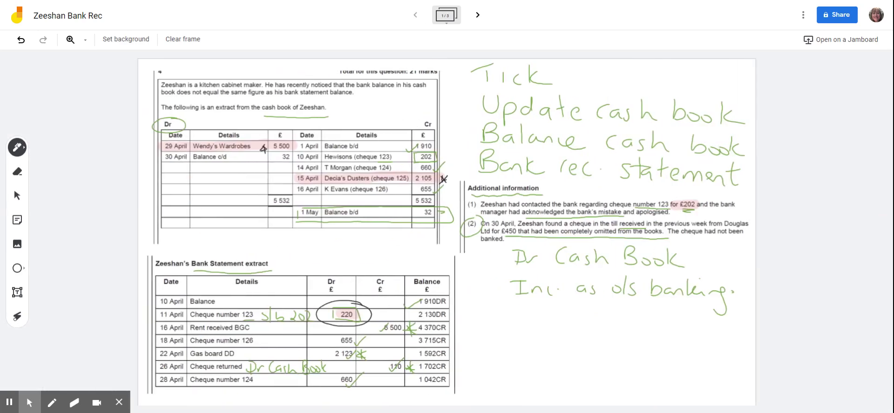
{"action": "mouse_move", "coordinate": [468, 375]}
{"action": "left_mouse_down"}
{"action": "mouse_move", "coordinate": [421, 372]}
{"action": "mouse_move", "coordinate": [435, 394]}
{"action": "mouse_move", "coordinate": [463, 367]}
{"action": "mouse_move", "coordinate": [456, 372]}
{"action": "mouse_move", "coordinate": [510, 389]}
{"action": "left_mouse_up"}
{"action": "left_click", "coordinate": [492, 373]}
{"action": "left_click", "coordinate": [506, 373]}
Draw a smiley face beside the 1042 balance in the question 4(b) reconciliation statement.
{"action": "left_click", "coordinate": [477, 15]}
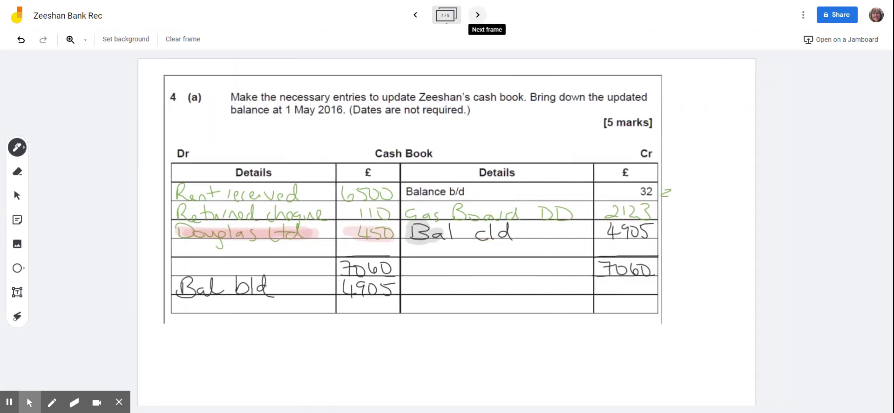
{"action": "left_click", "coordinate": [478, 15]}
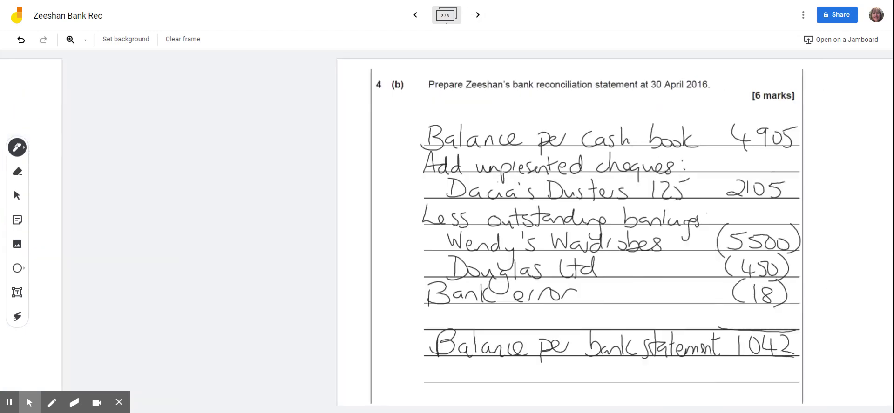
{"action": "left_click", "coordinate": [618, 335]}
{"action": "left_click", "coordinate": [633, 337]}
{"action": "left_click_drag", "start_coordinate": [618, 348], "coordinate": [636, 348]}
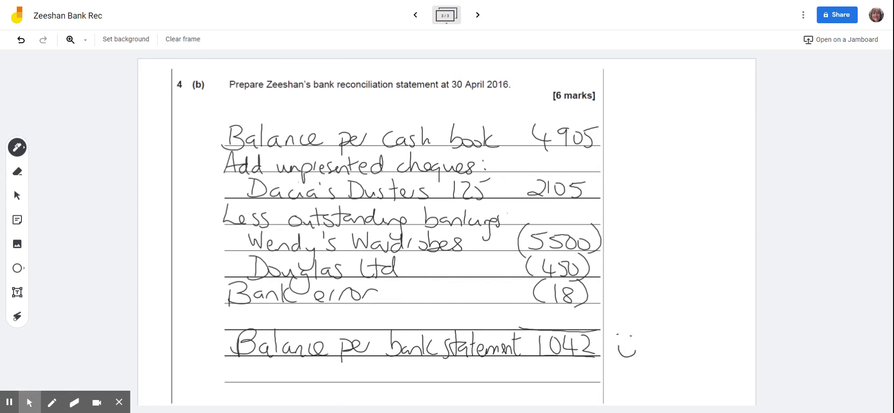